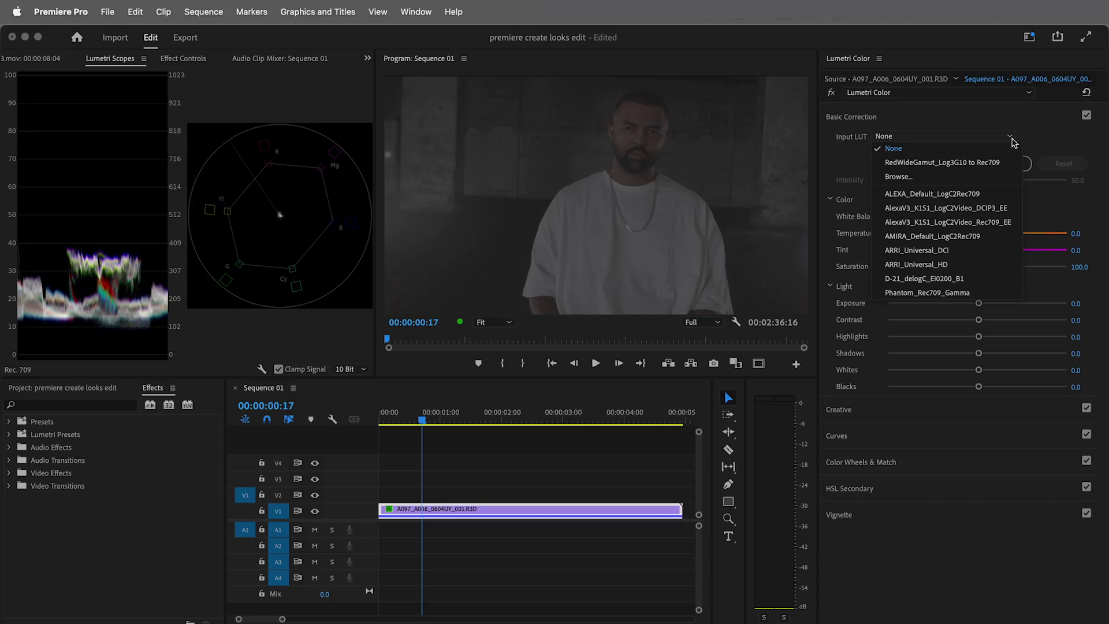
# Tint the interview clip green and raise its exposure to 1.7, then boost the desert clip's contrast and highlights
pyautogui.moveTo(978, 255); pyautogui.dragTo(968, 255)
pyautogui.moveTo(953, 331); pyautogui.dragTo(988, 332)
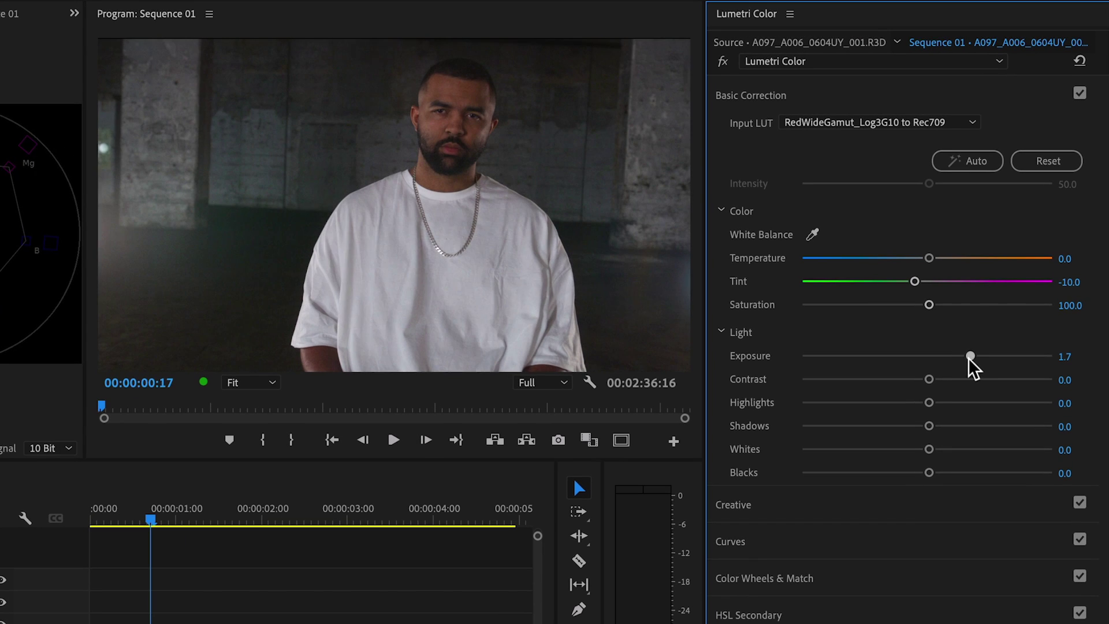
pyautogui.moveTo(932, 426); pyautogui.dragTo(948, 426)
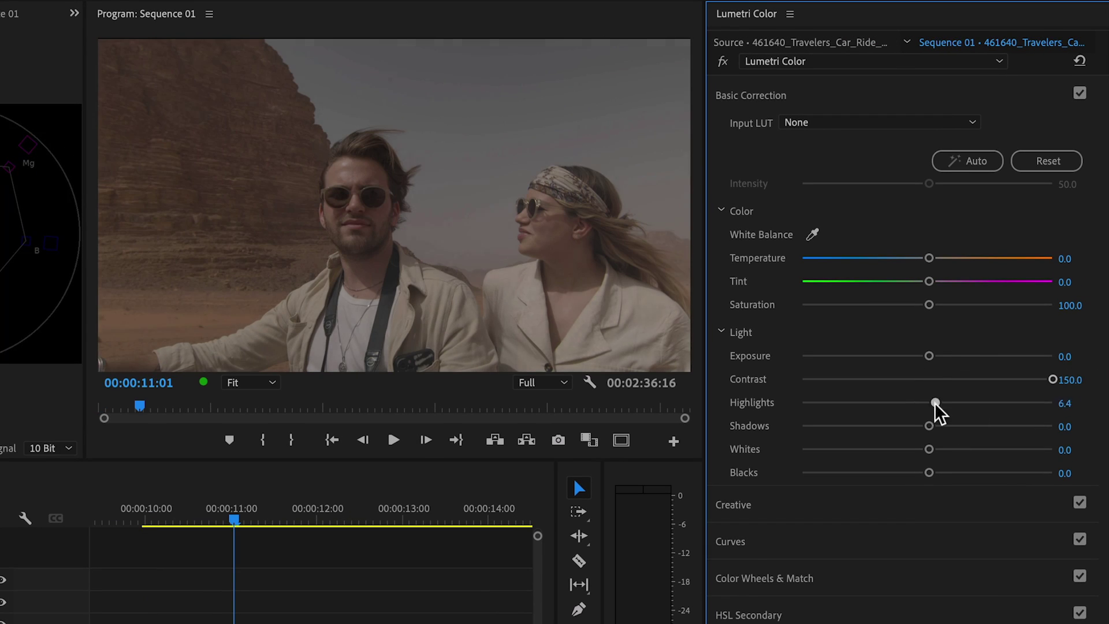
pyautogui.moveTo(936, 404); pyautogui.dragTo(1053, 403)
# Warm the beach sunset clip with an S-curve, more saturation and a slightly warmer white balance
pyautogui.moveTo(929, 305); pyautogui.dragTo(1005, 304)
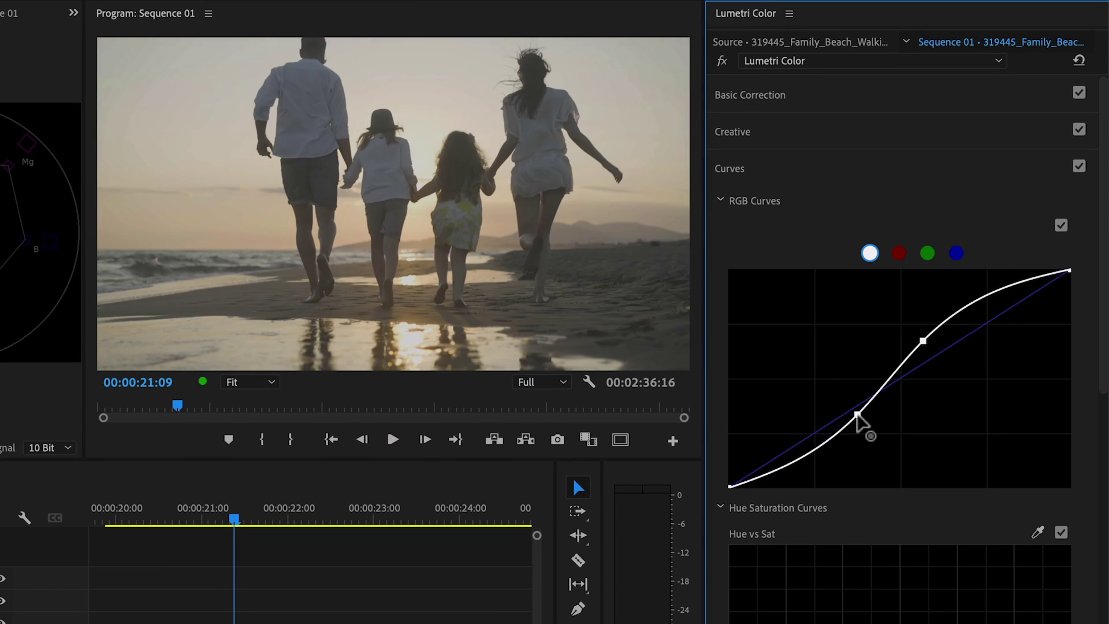
pyautogui.moveTo(862, 420); pyautogui.dragTo(860, 426)
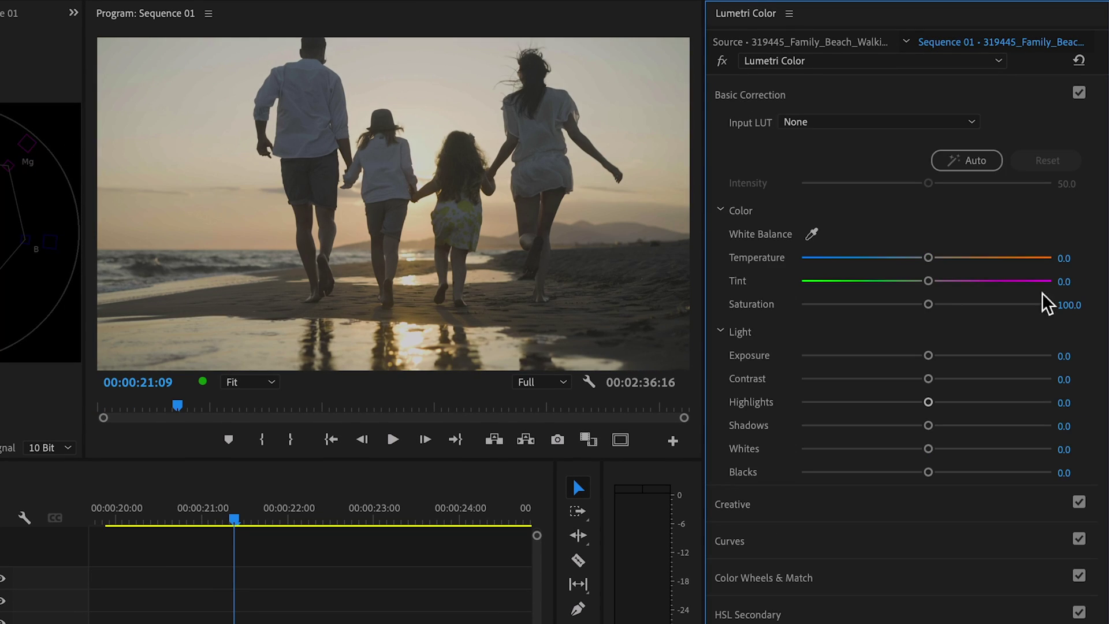
pyautogui.click(1045, 305)
pyautogui.click(931, 258)
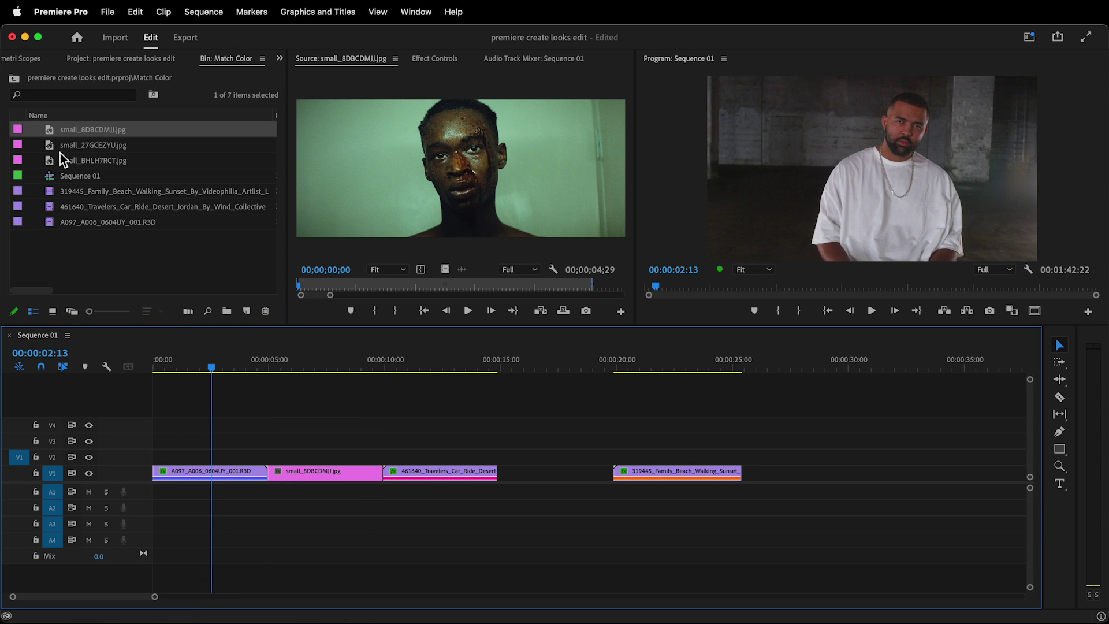
# Place small_27GCEZYU.jpg and small_BHLH7RCT.jpg on V1 and add a second Lumetri Color to the interview clip
pyautogui.moveTo(61, 152); pyautogui.dragTo(508, 474)
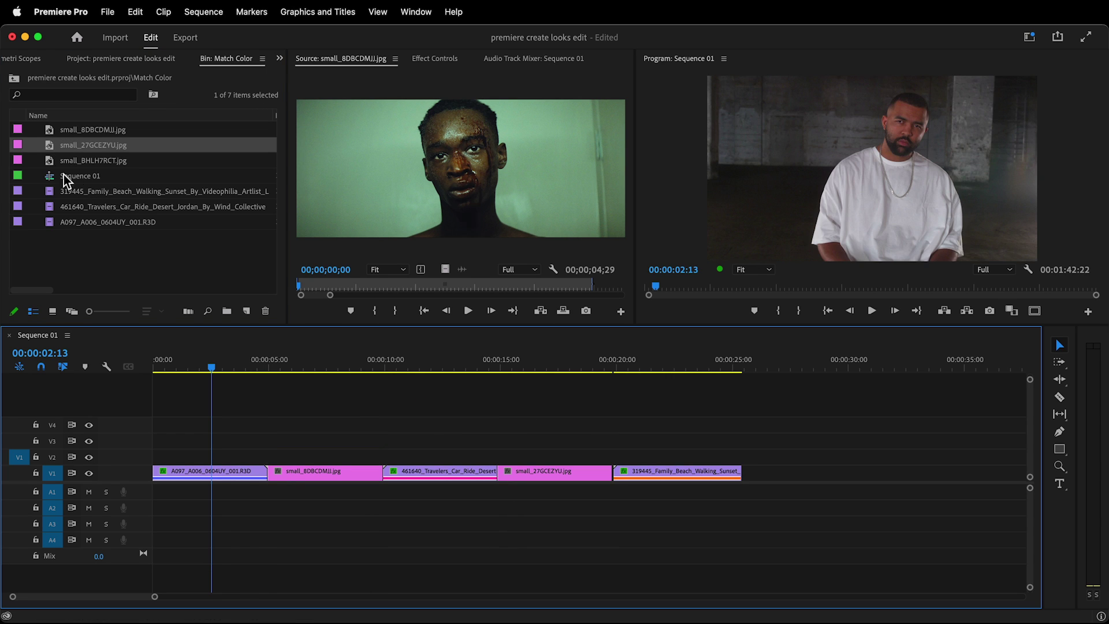
pyautogui.moveTo(66, 161); pyautogui.dragTo(744, 479)
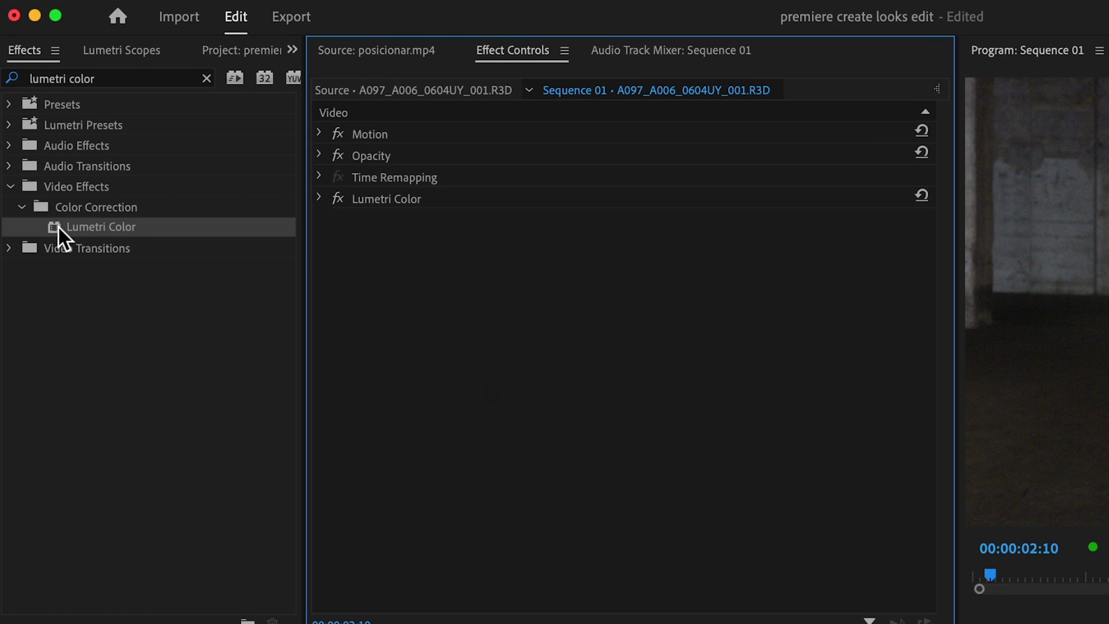
pyautogui.moveTo(58, 226); pyautogui.dragTo(386, 264)
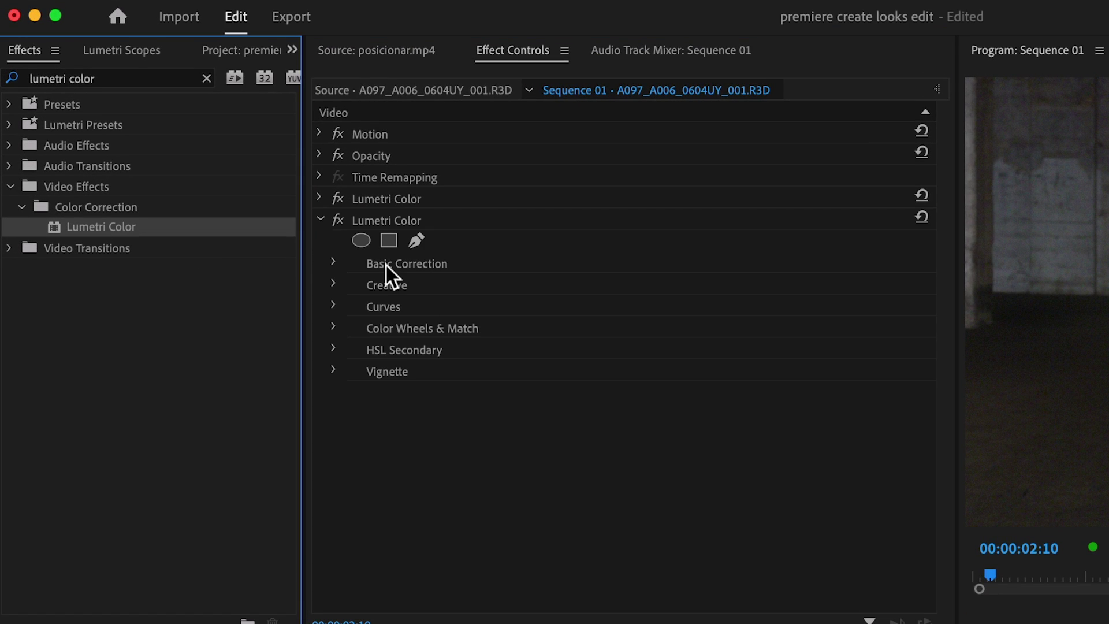
pyautogui.click(334, 327)
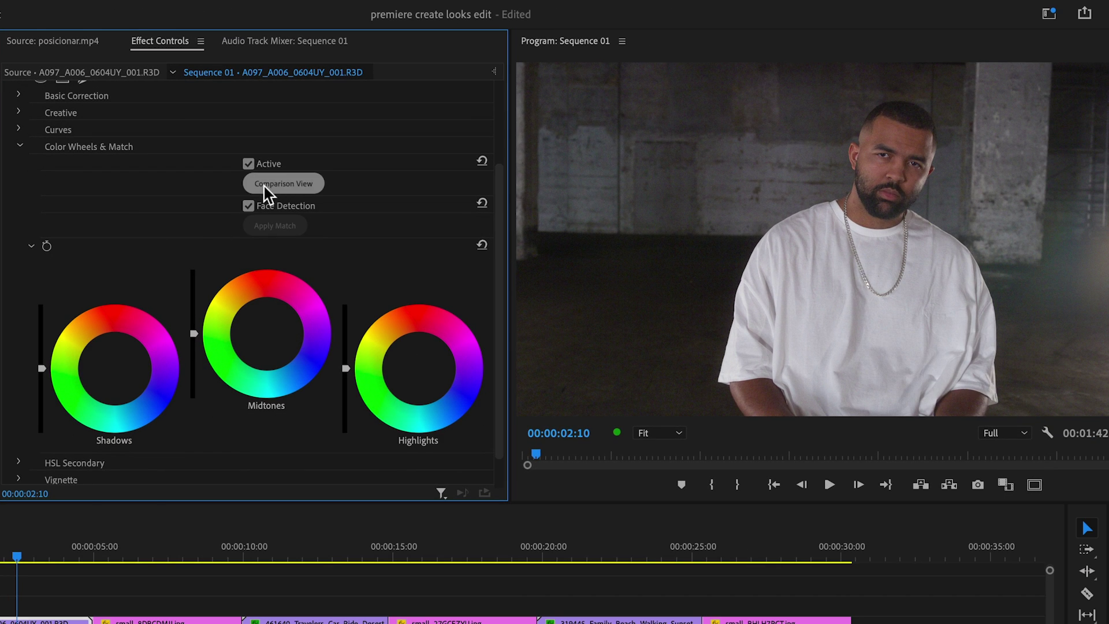
# Compare against the green film still and apply Color Match to the interview clip, checking it with undo/redo
pyautogui.click(269, 184)
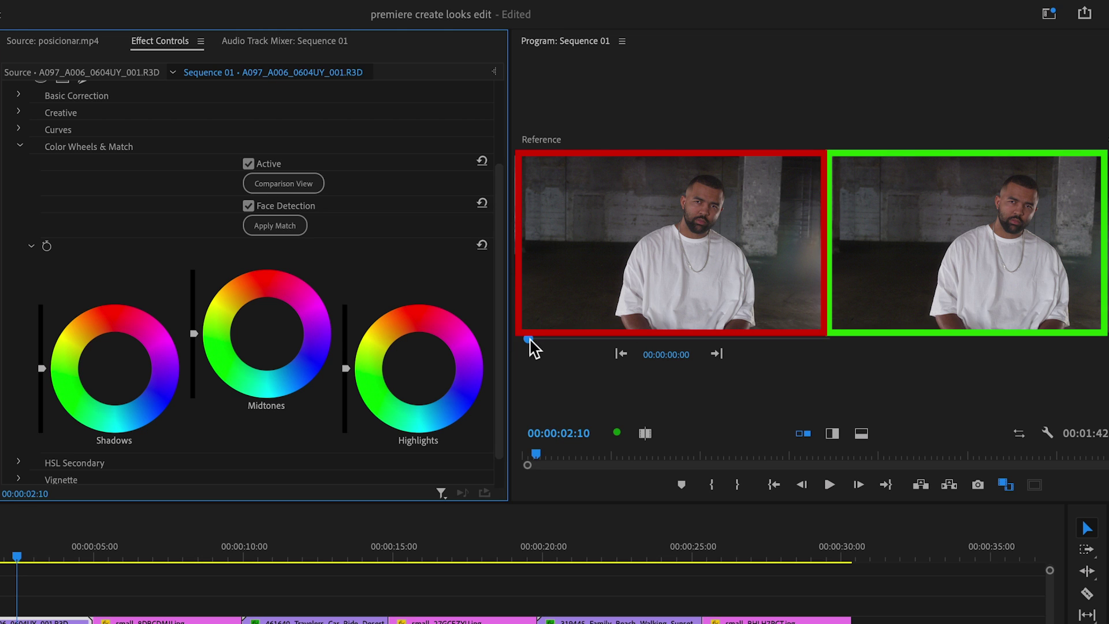
pyautogui.moveTo(530, 340)
pyautogui.mouseDown()
pyautogui.moveTo(600, 341)
pyautogui.moveTo(546, 341)
pyautogui.mouseUp()
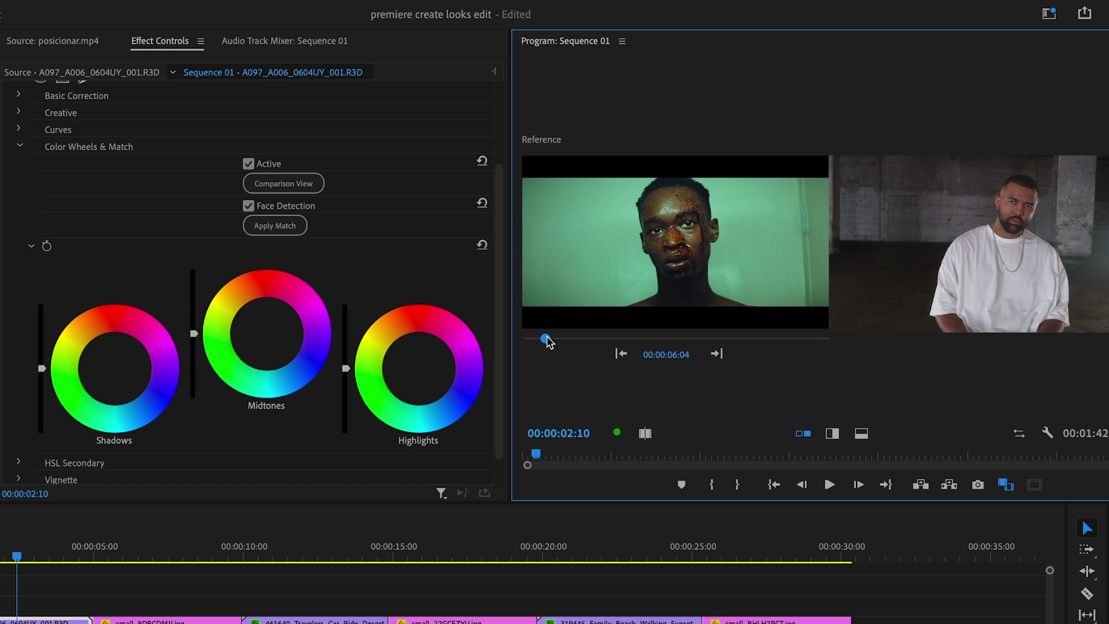
pyautogui.click(265, 231)
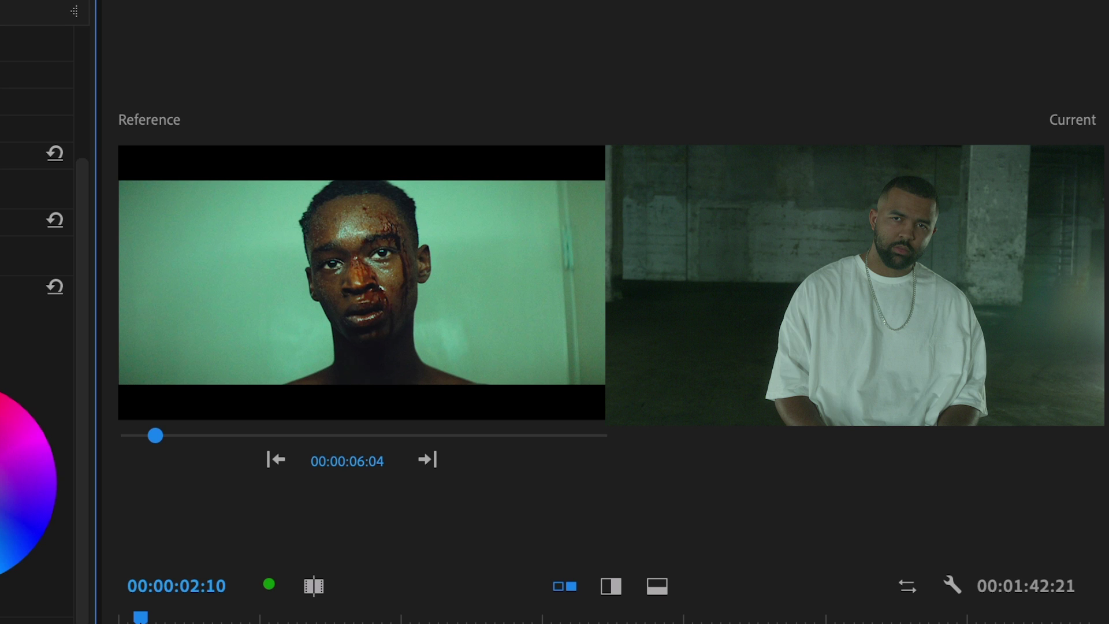
pyautogui.hotkey('ctrl', 'z')
pyautogui.hotkey('ctrl', 'shift', 'z')
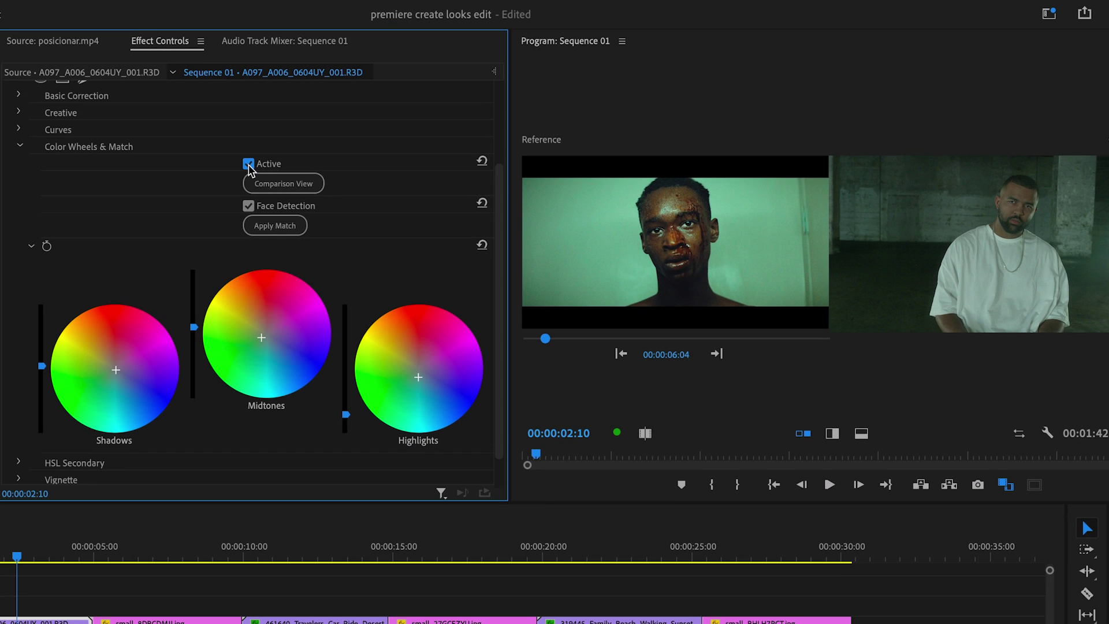
pyautogui.click(20, 148)
# Add two points to the interview clip's RGB curve to form a gentle S-curve
pyautogui.click(19, 243)
pyautogui.scroll(-2, 50, 264)
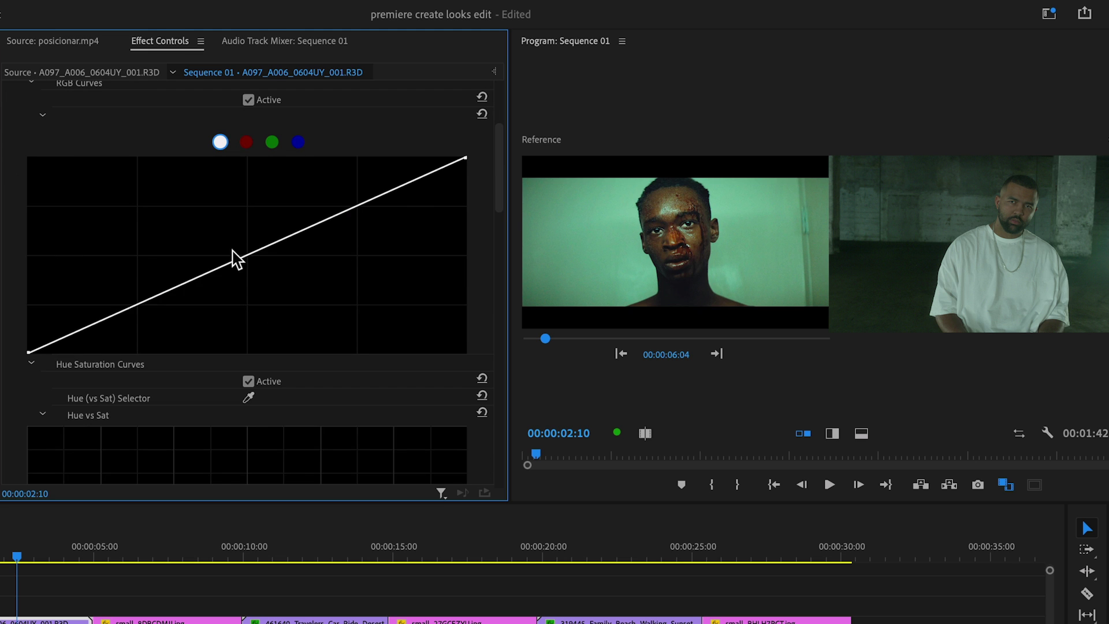
pyautogui.moveTo(276, 242); pyautogui.dragTo(274, 232)
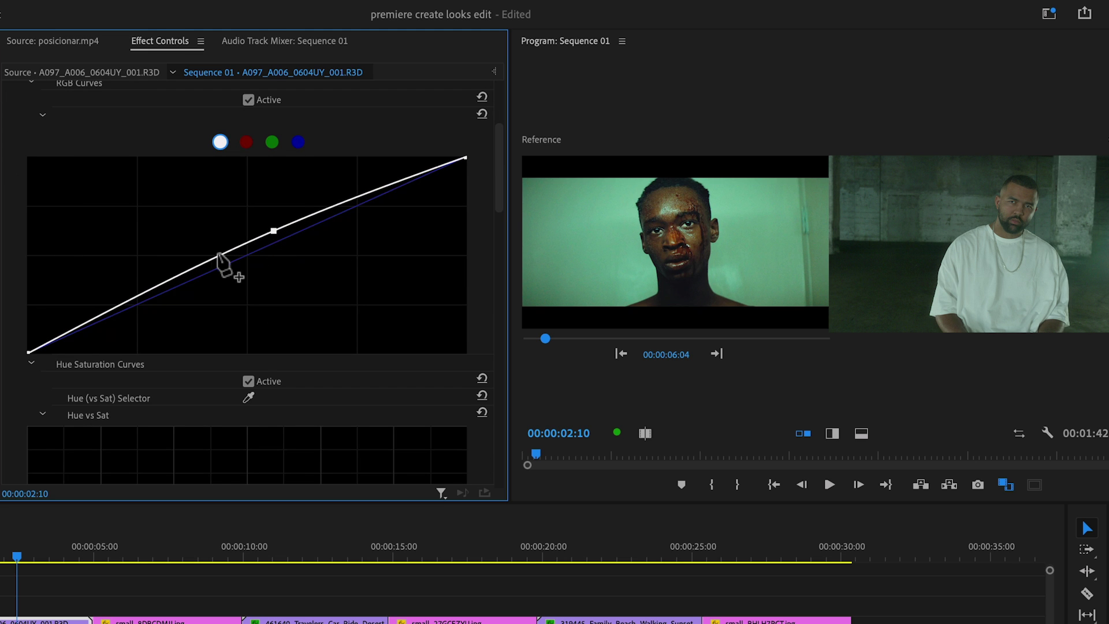
pyautogui.moveTo(223, 255); pyautogui.dragTo(226, 267)
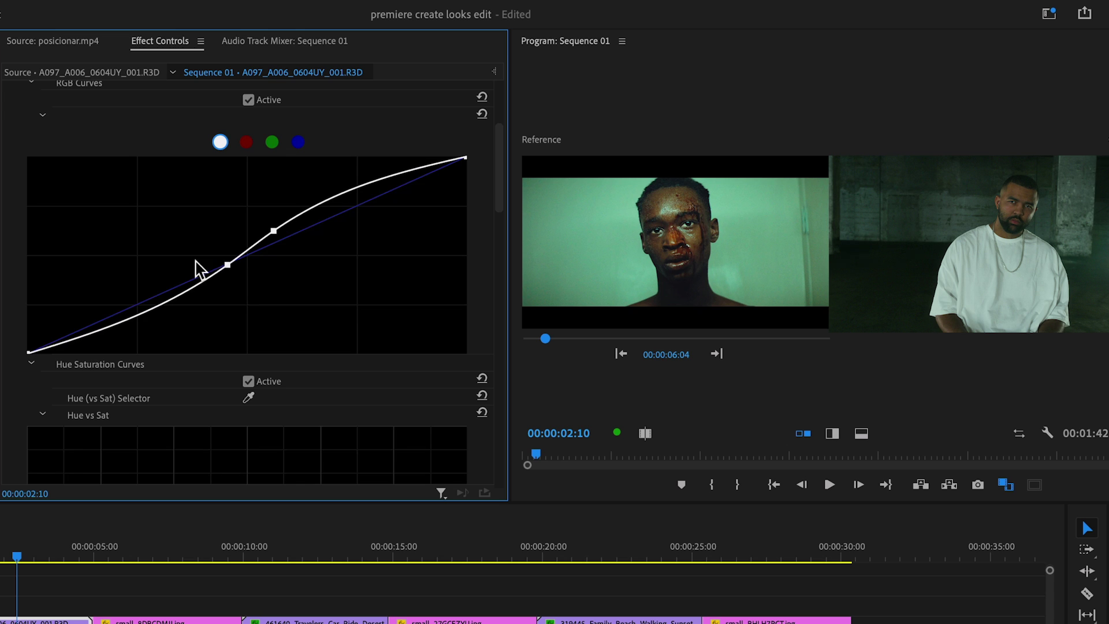
pyautogui.scroll(3, 173, 264)
pyautogui.click(19, 227)
# Turn off Comparison View and toggle the new Lumetri grade off and on to compare
pyautogui.click(20, 259)
pyautogui.click(270, 298)
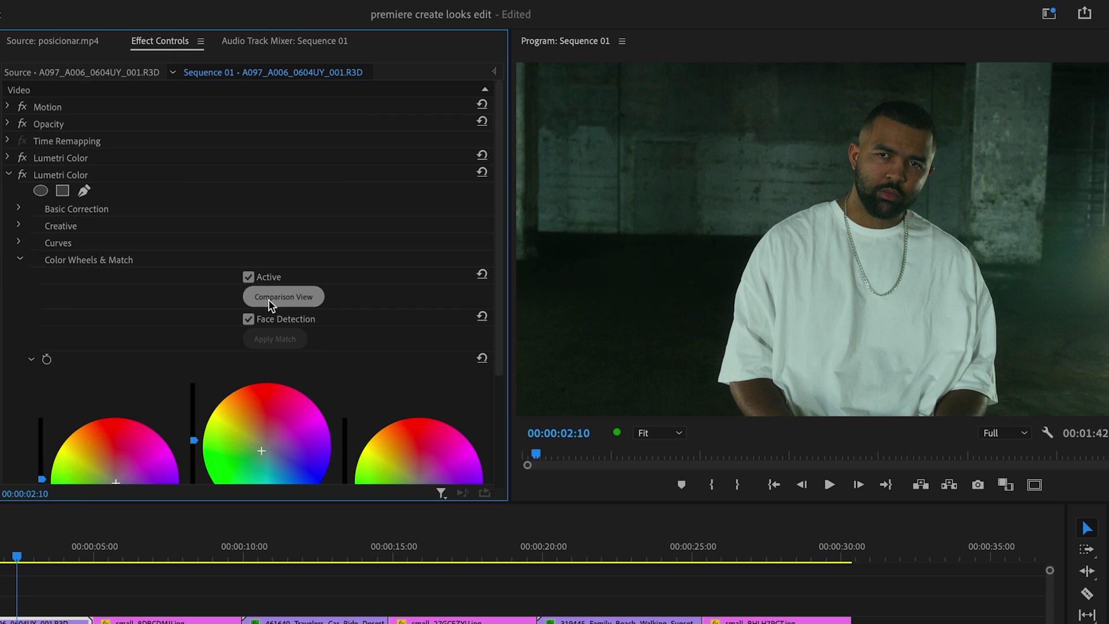
pyautogui.click(23, 175)
pyautogui.click(23, 176)
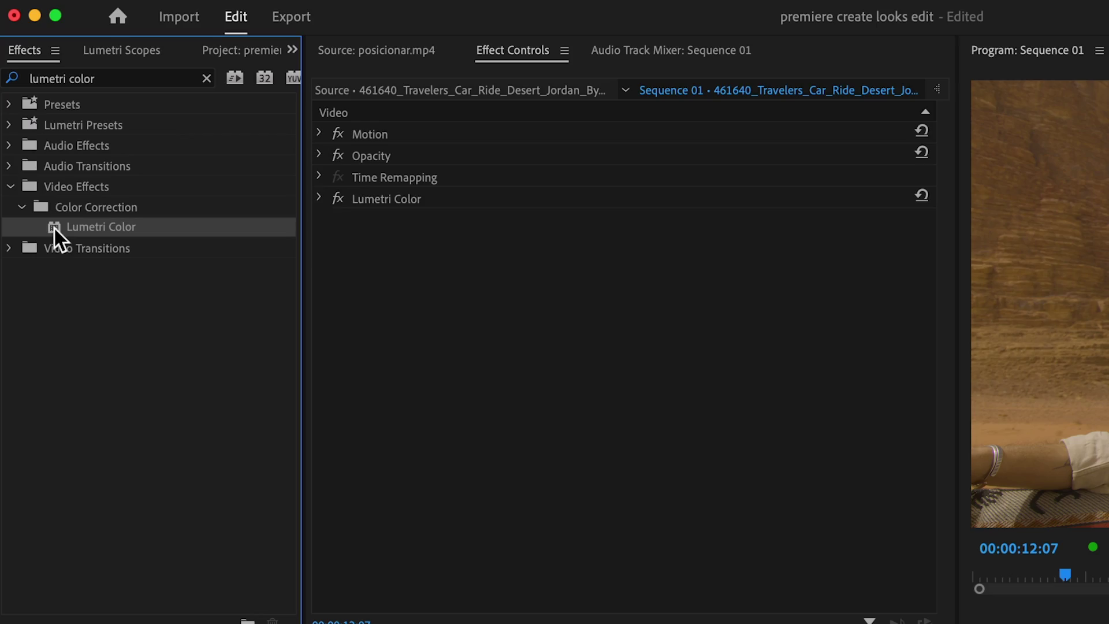
# Add Lumetri Color to the desert clip and match it to the cowboy desert still, then exit Comparison View
pyautogui.moveTo(54, 227); pyautogui.dragTo(384, 252)
pyautogui.click(334, 327)
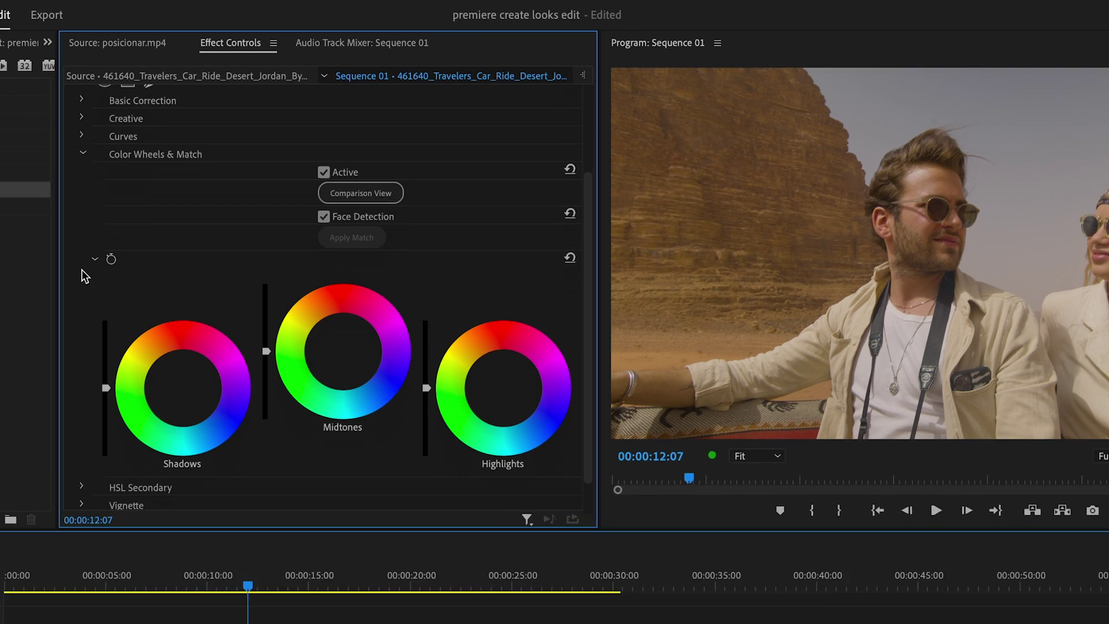
pyautogui.click(651, 241)
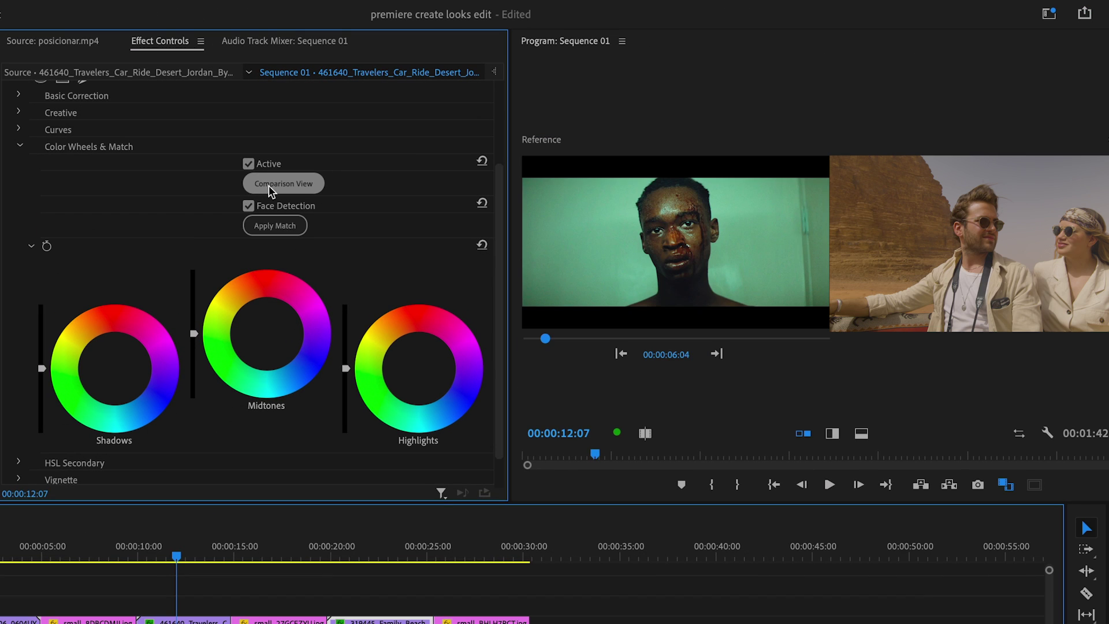
pyautogui.moveTo(545, 338); pyautogui.dragTo(582, 340)
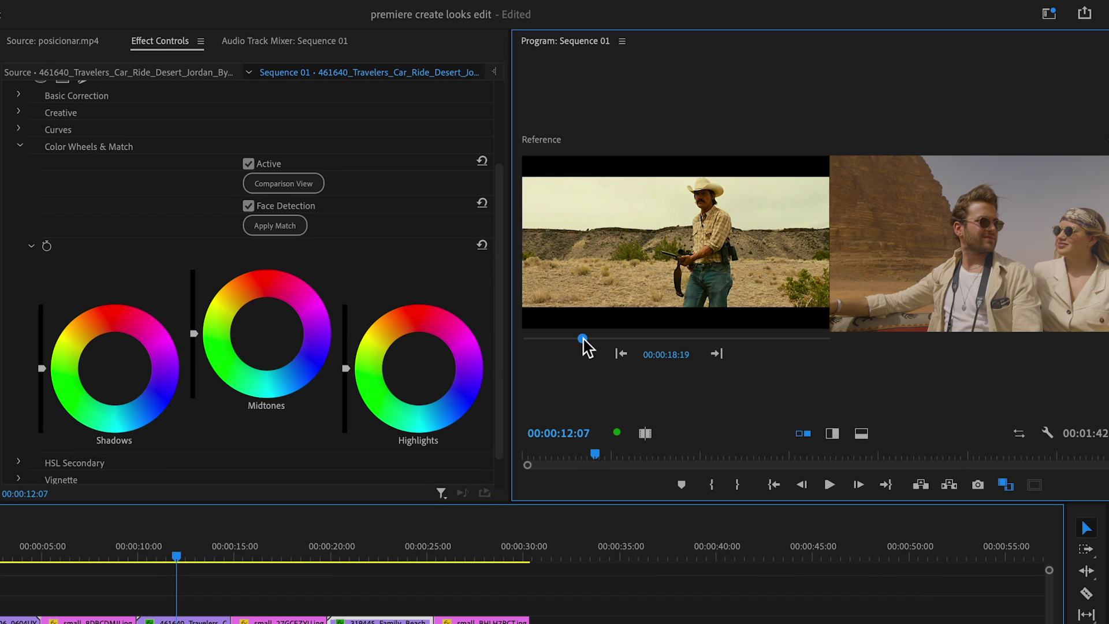
pyautogui.click(276, 225)
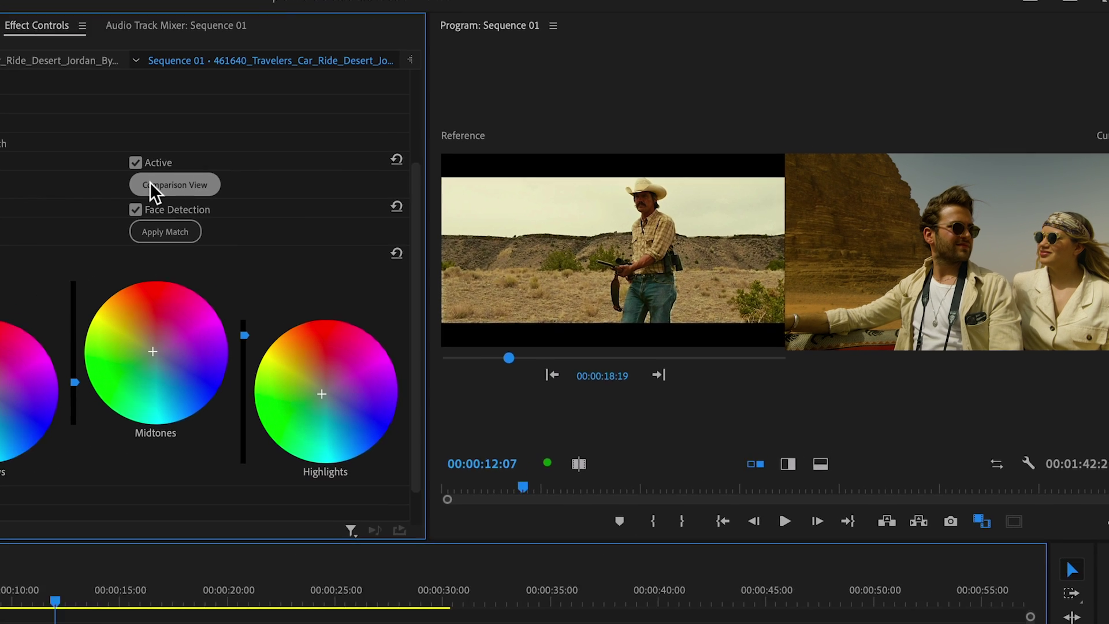
pyautogui.click(261, 181)
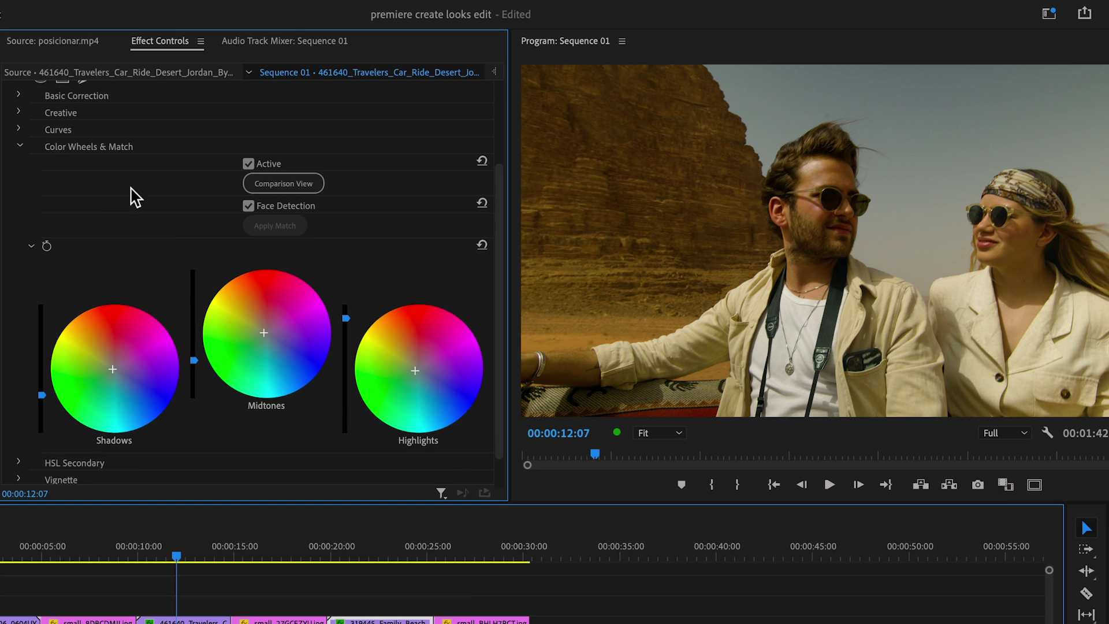
# Key the couple's warm tones with the HSL Secondary eyedropper and widen the key ranges in mask view
pyautogui.scroll(3, 134, 197)
pyautogui.click(8, 191)
pyautogui.click(9, 191)
pyautogui.click(19, 293)
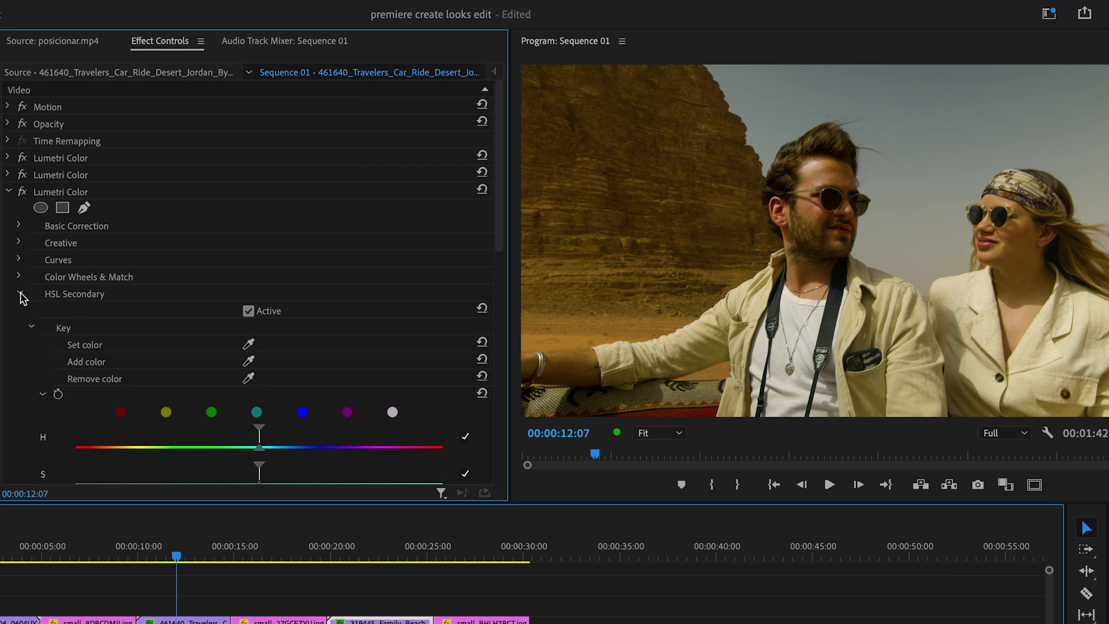
pyautogui.scroll(-4, 22, 298)
pyautogui.click(247, 200)
pyautogui.click(938, 179)
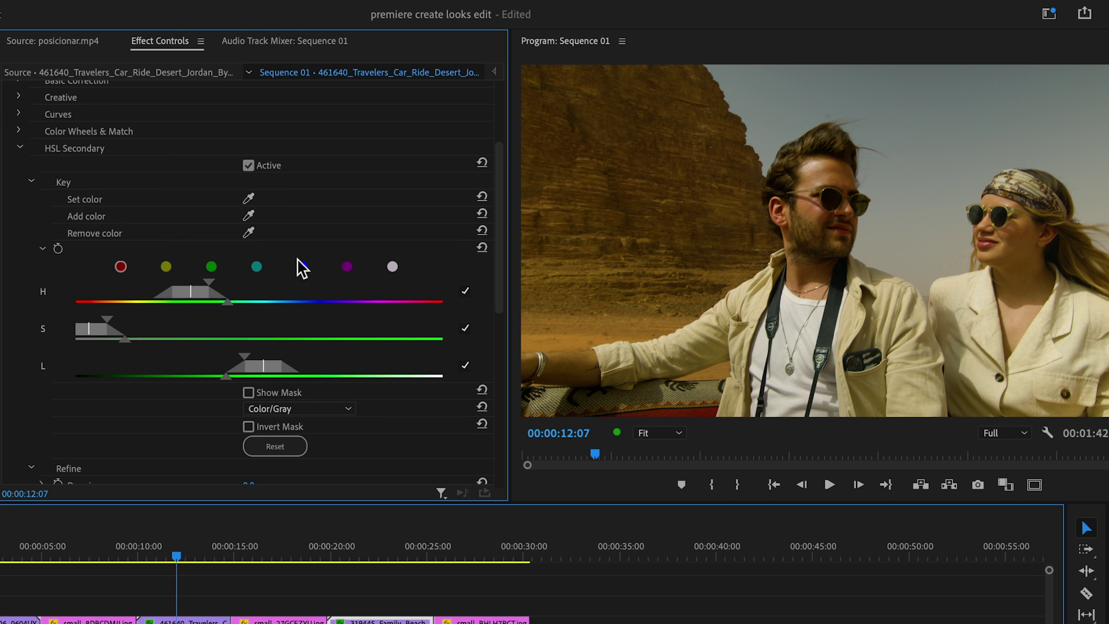
pyautogui.click(249, 393)
pyautogui.moveTo(107, 327); pyautogui.dragTo(144, 325)
pyautogui.moveTo(240, 358); pyautogui.dragTo(166, 358)
pyautogui.scroll(-5, 165, 358)
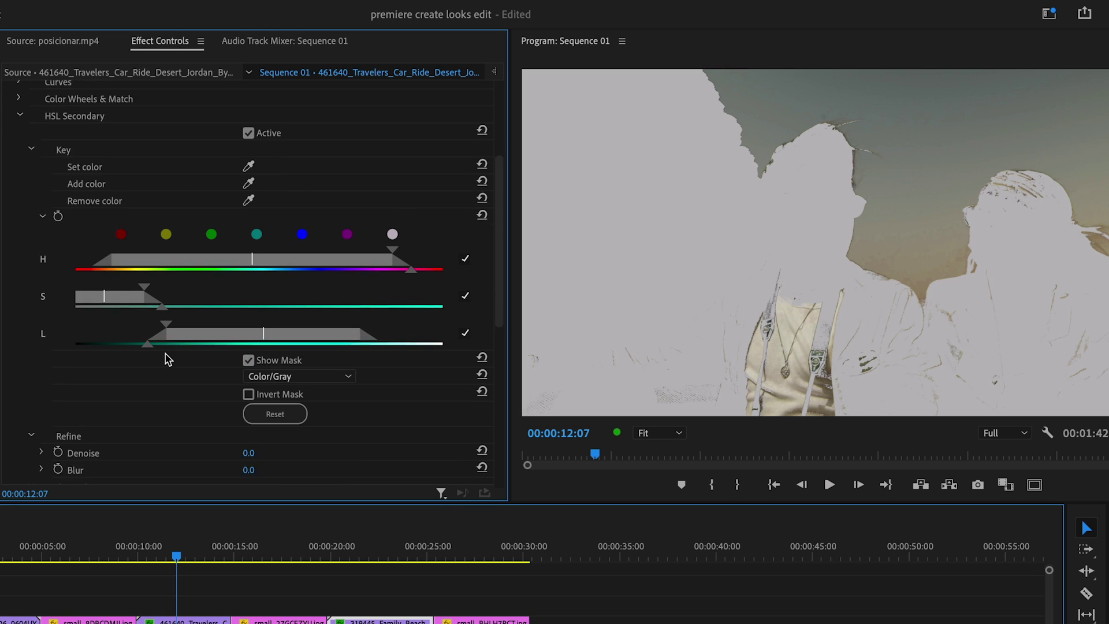
# Soften the key with Denoise 82 and Blur 14
pyautogui.click(248, 340)
pyautogui.write('82')
pyautogui.press('Return')
pyautogui.click(258, 357)
pyautogui.write('14')
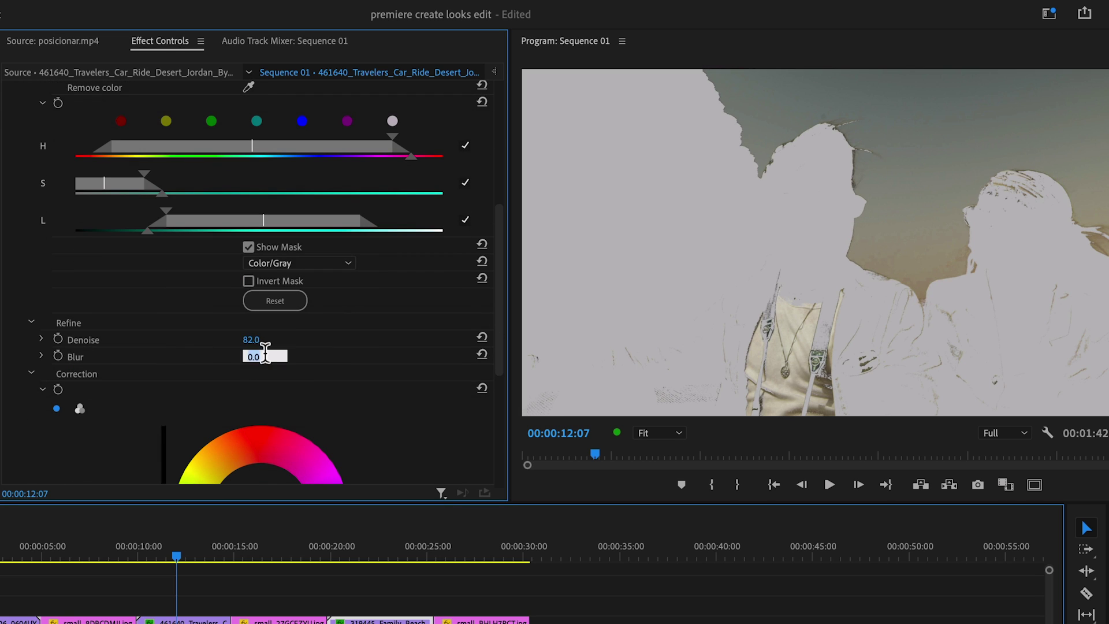
pyautogui.press('Return')
# Leave mask view and shift the keyed tones toward yellow-orange with the Correction wheel
pyautogui.click(248, 247)
pyautogui.scroll(-5, 148, 311)
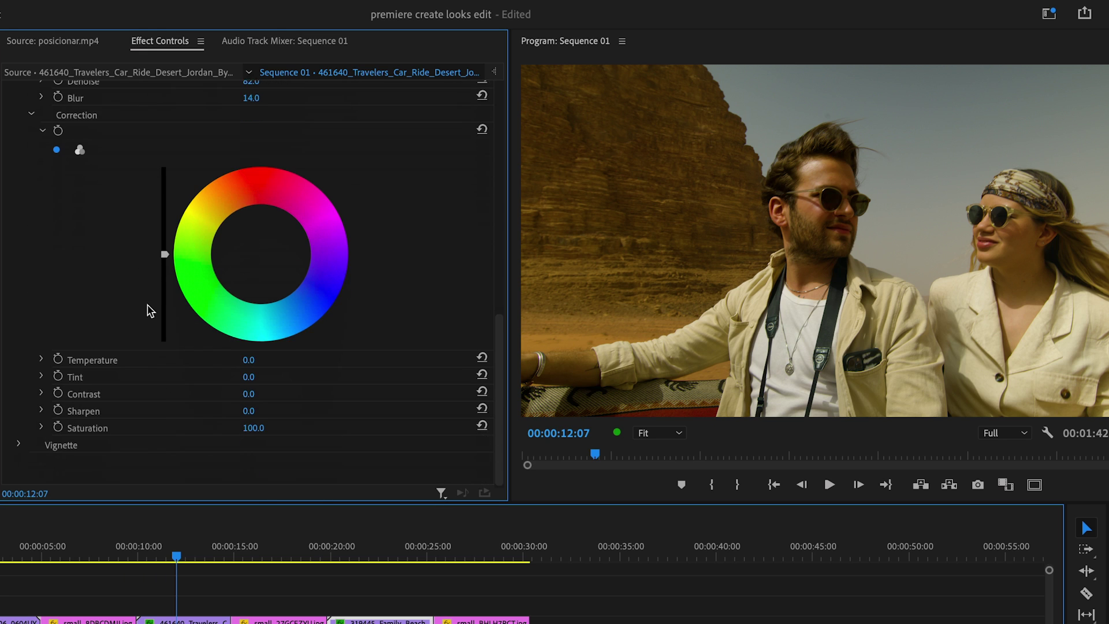
pyautogui.moveTo(261, 250); pyautogui.dragTo(244, 229)
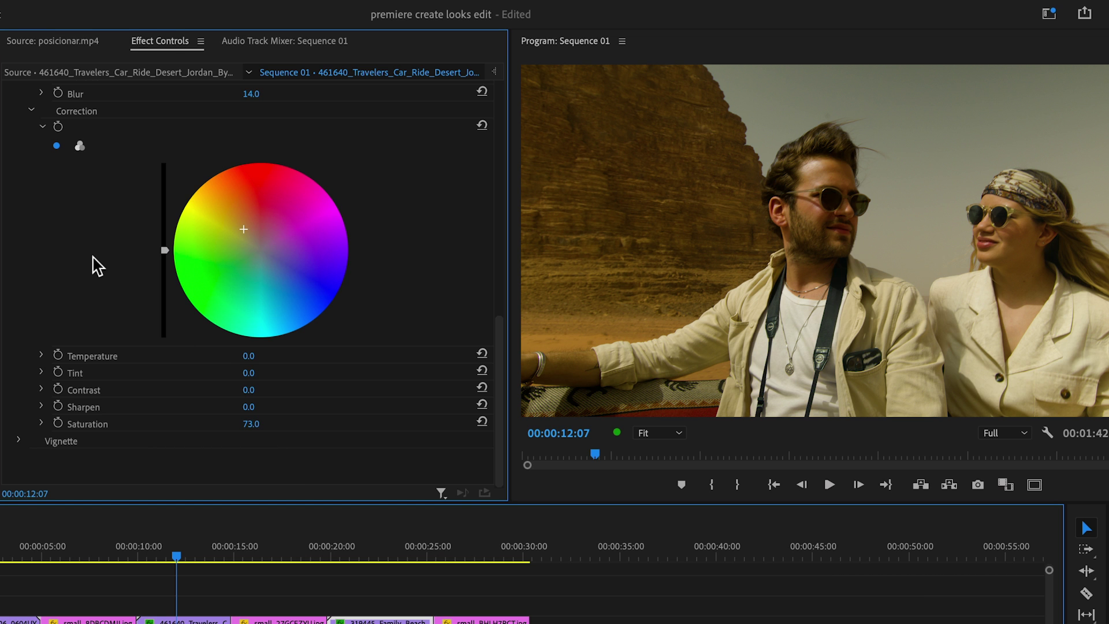
pyautogui.scroll(10, 92, 263)
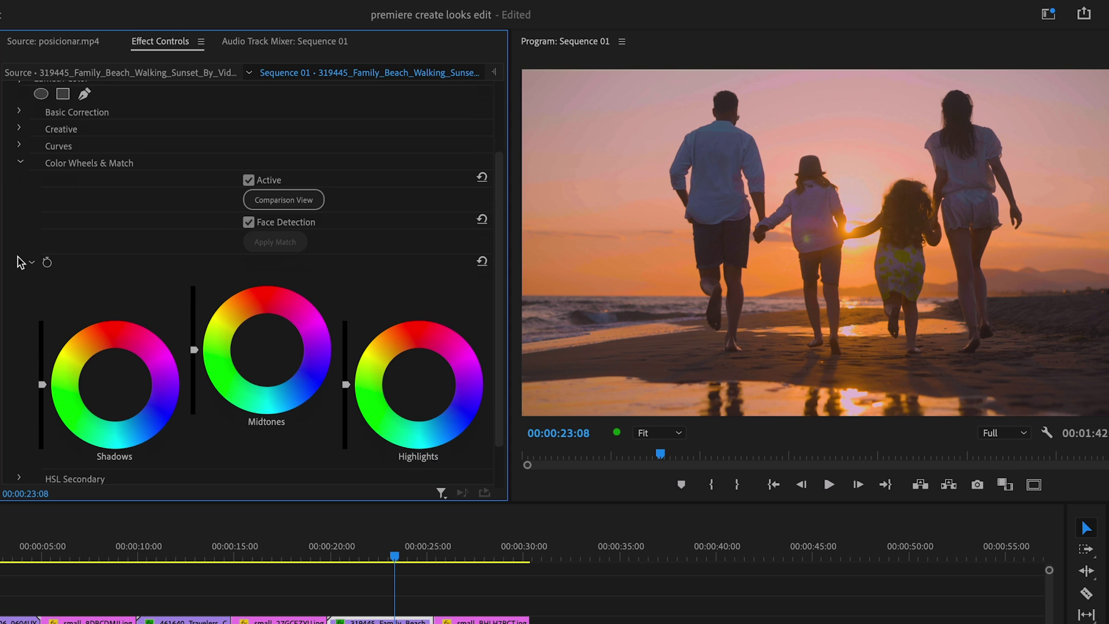
# Scrub Comparison View to the film sunset frame and apply the colour match to the beach clip
pyautogui.click(283, 184)
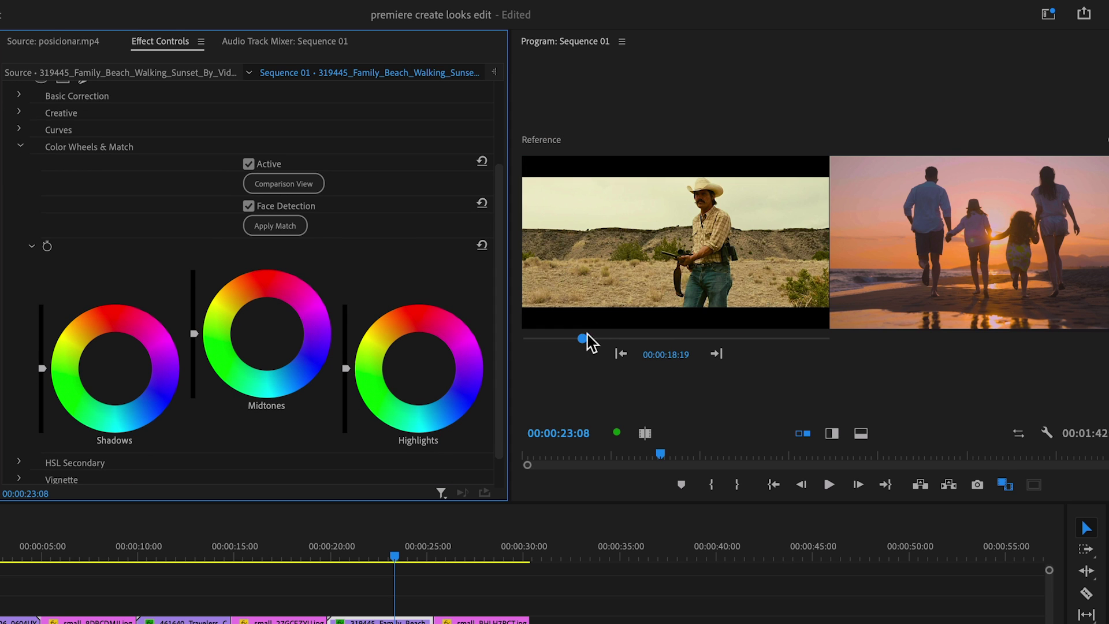
pyautogui.moveTo(583, 338); pyautogui.dragTo(615, 339)
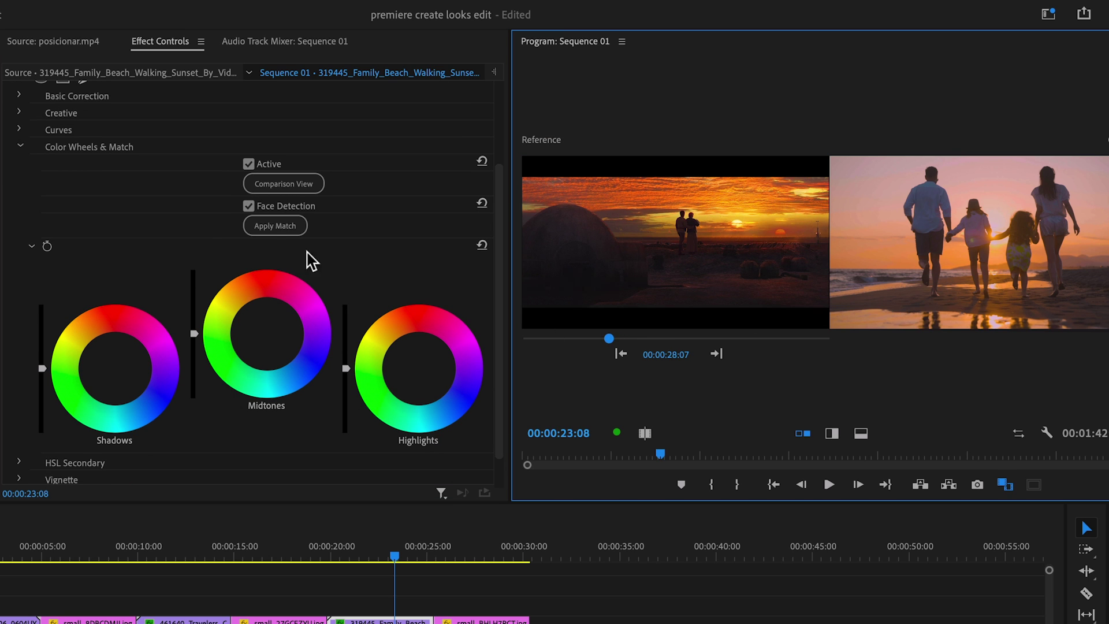
pyautogui.click(272, 228)
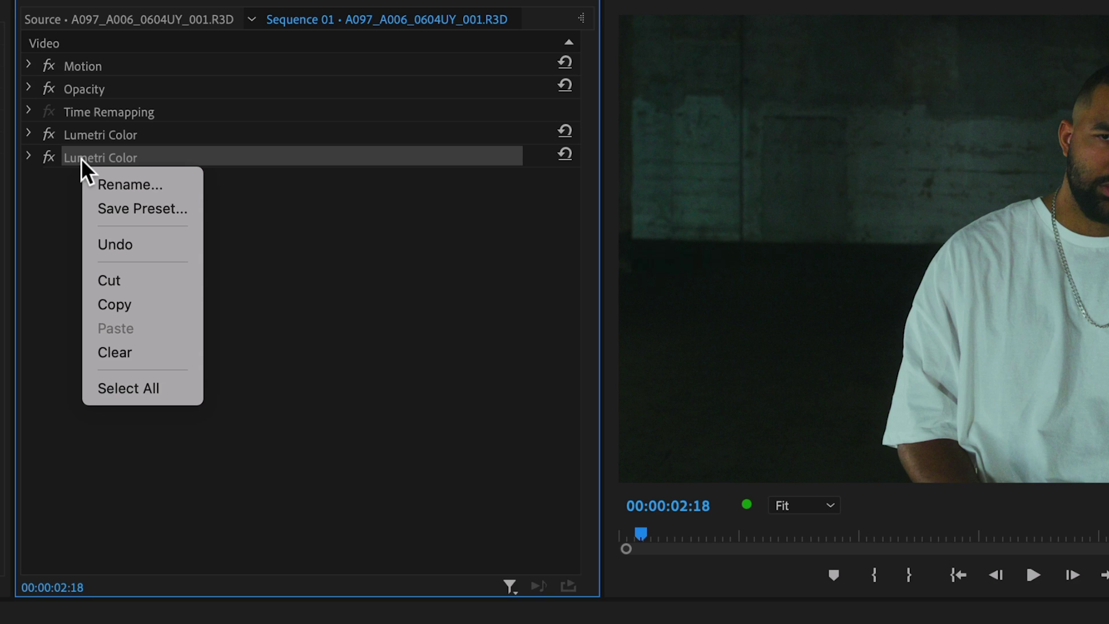
# Save the grade as MoonlightLook, then find it in Effects and apply it to Sequence 03's adjustment layer
pyautogui.click(110, 205)
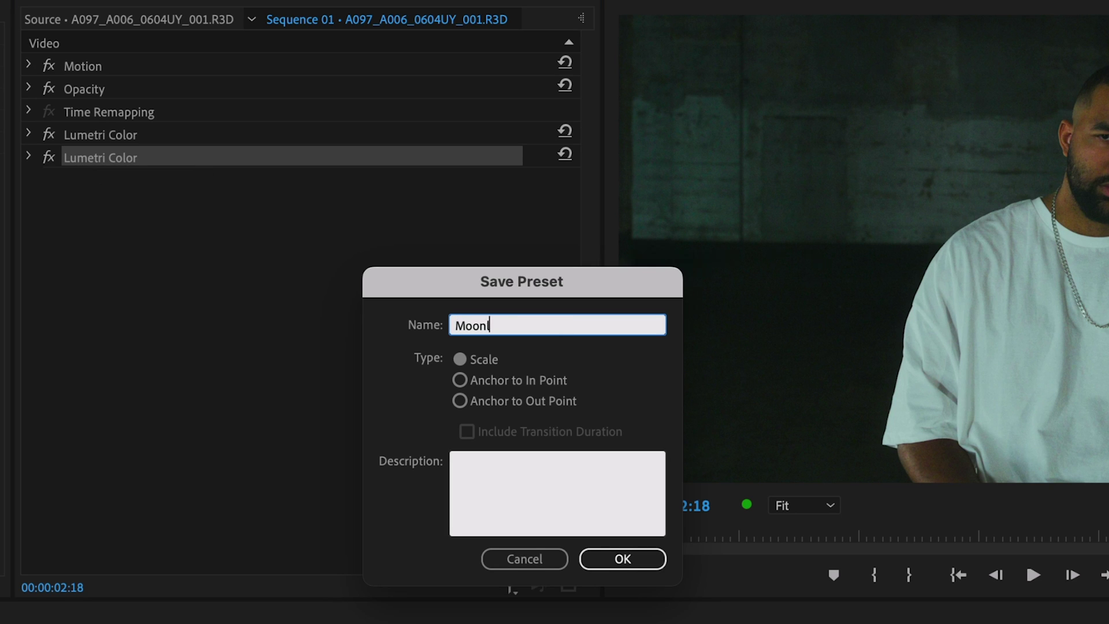
pyautogui.click(603, 556)
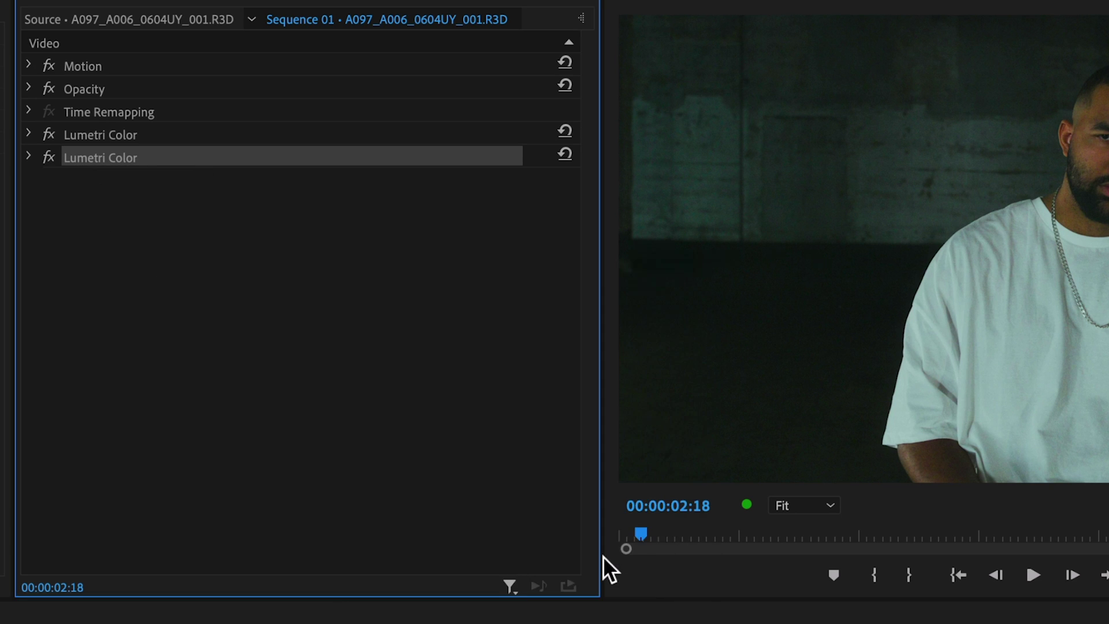
pyautogui.click(134, 434)
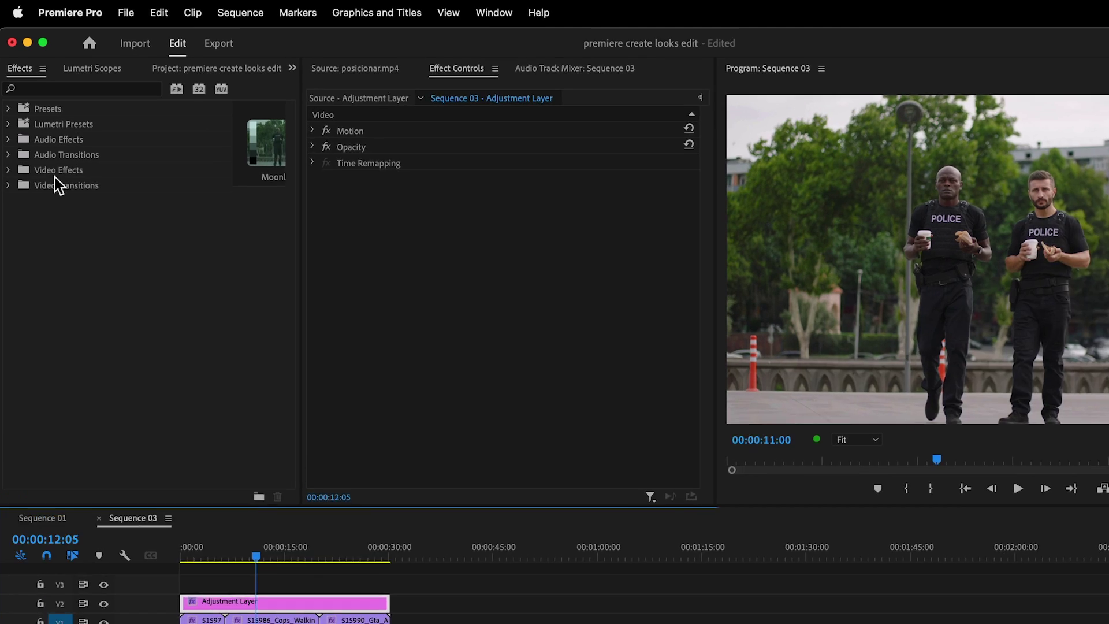
pyautogui.click(39, 75)
pyautogui.write('moonligh')
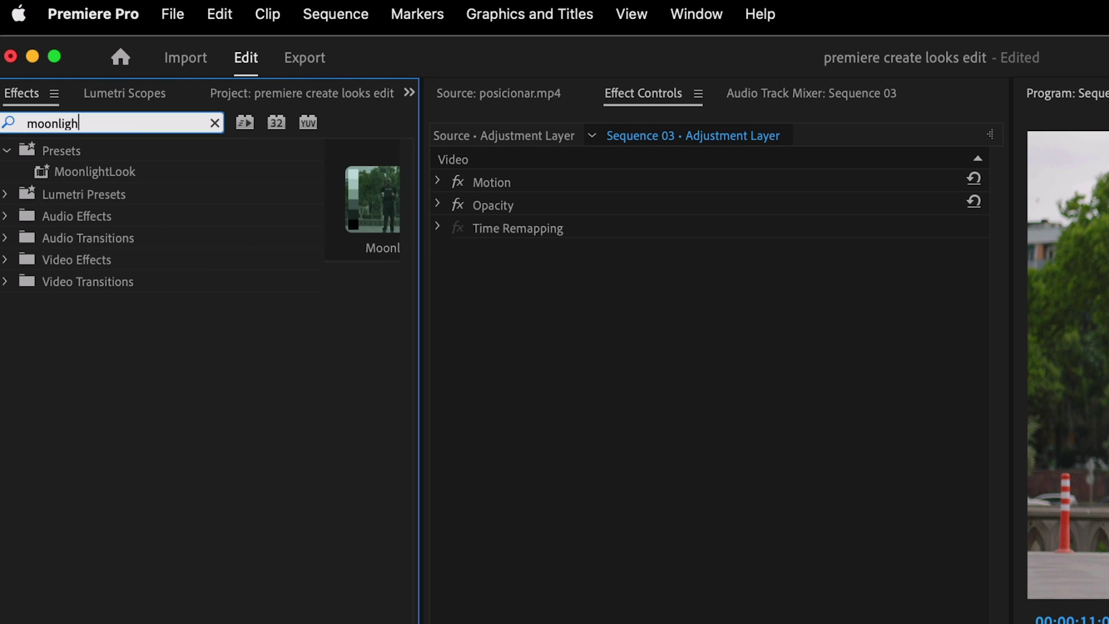
pyautogui.moveTo(37, 173); pyautogui.dragTo(575, 359)
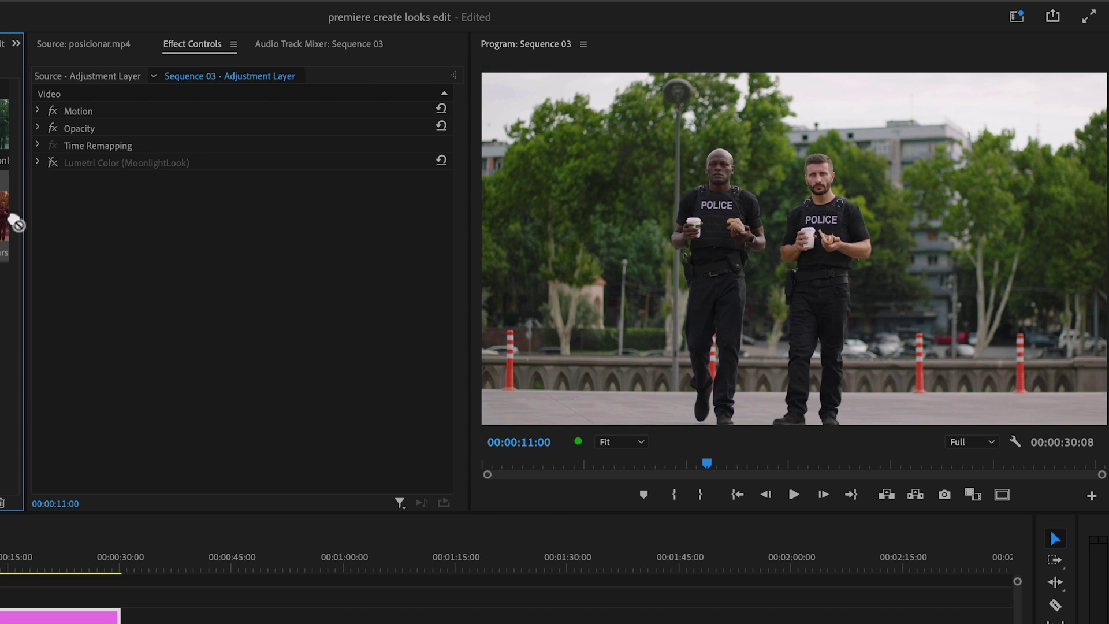
# Drag the StarWarsSunsetLook preset from Effects onto the clip
pyautogui.moveTo(18, 224); pyautogui.dragTo(112, 247)
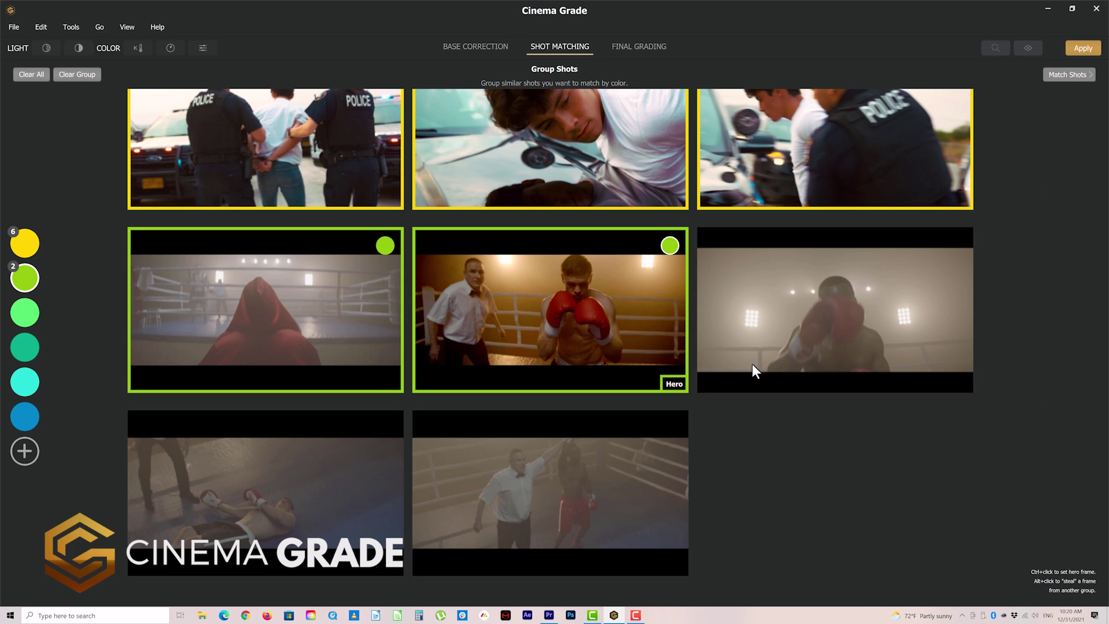
# Match the boxing shots to the hero, apply to the group, accept Fuji Eterna 8563, and review each shot
pyautogui.click(1068, 74)
pyautogui.click(324, 588)
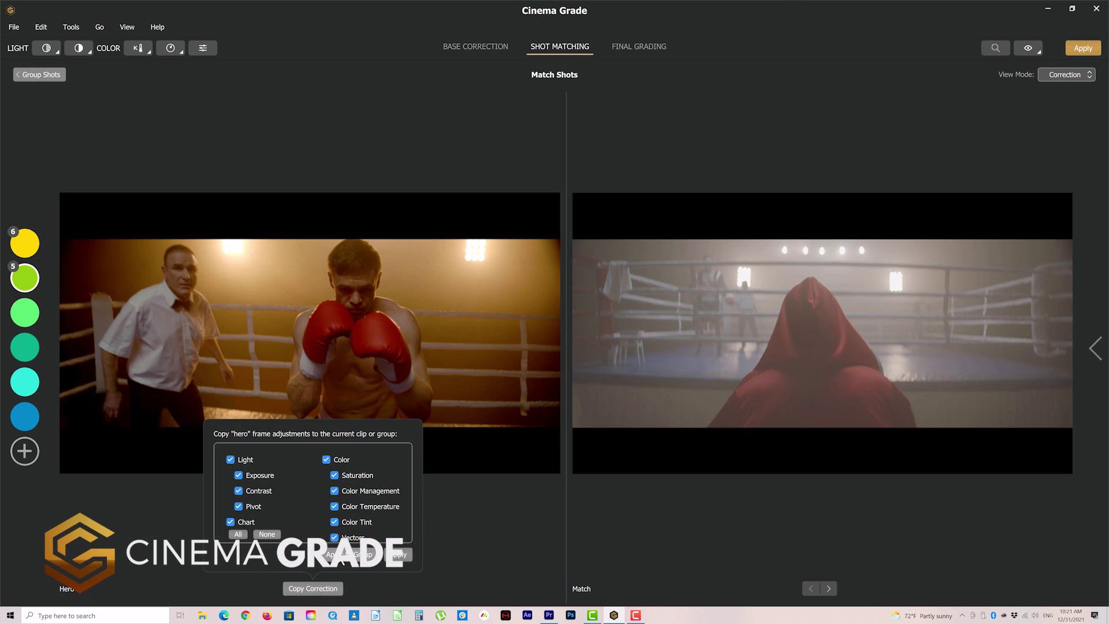
pyautogui.click(345, 556)
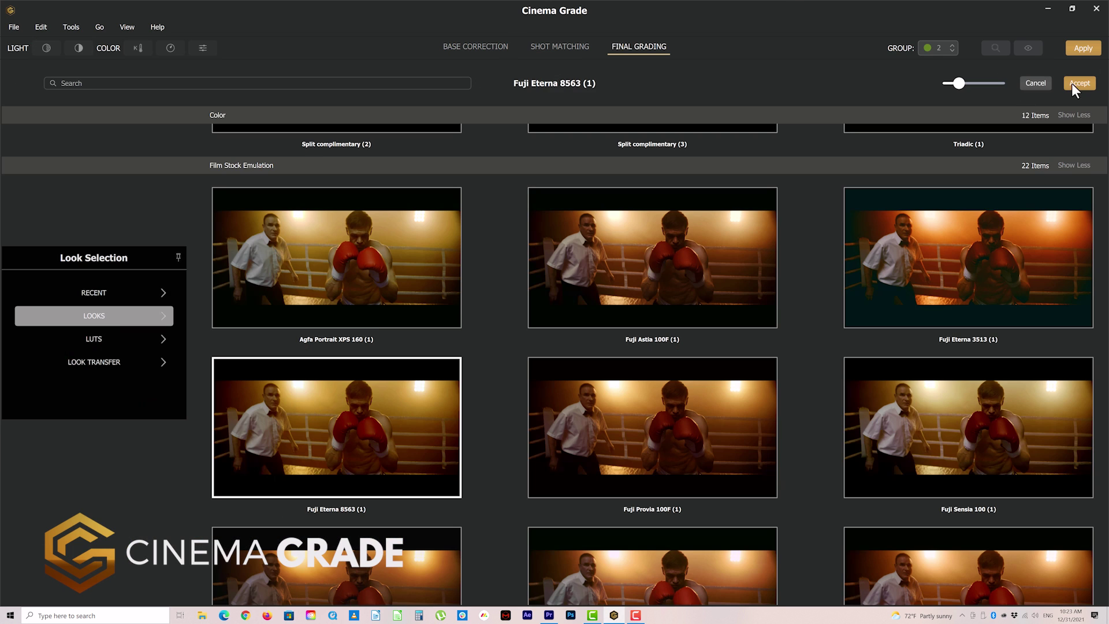
pyautogui.click(1073, 84)
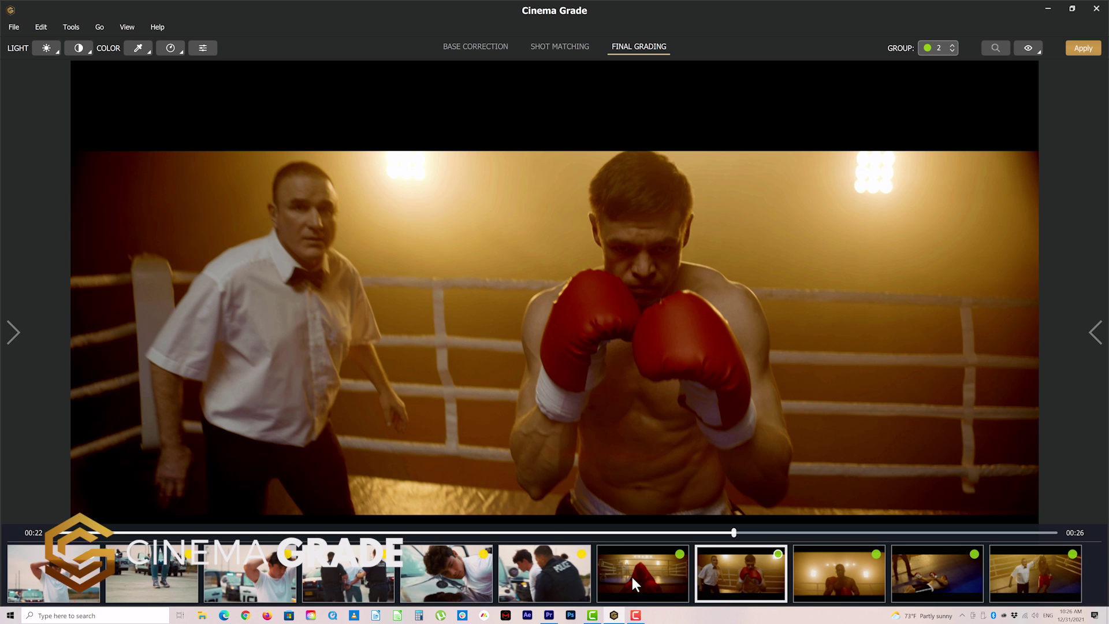
pyautogui.click(635, 574)
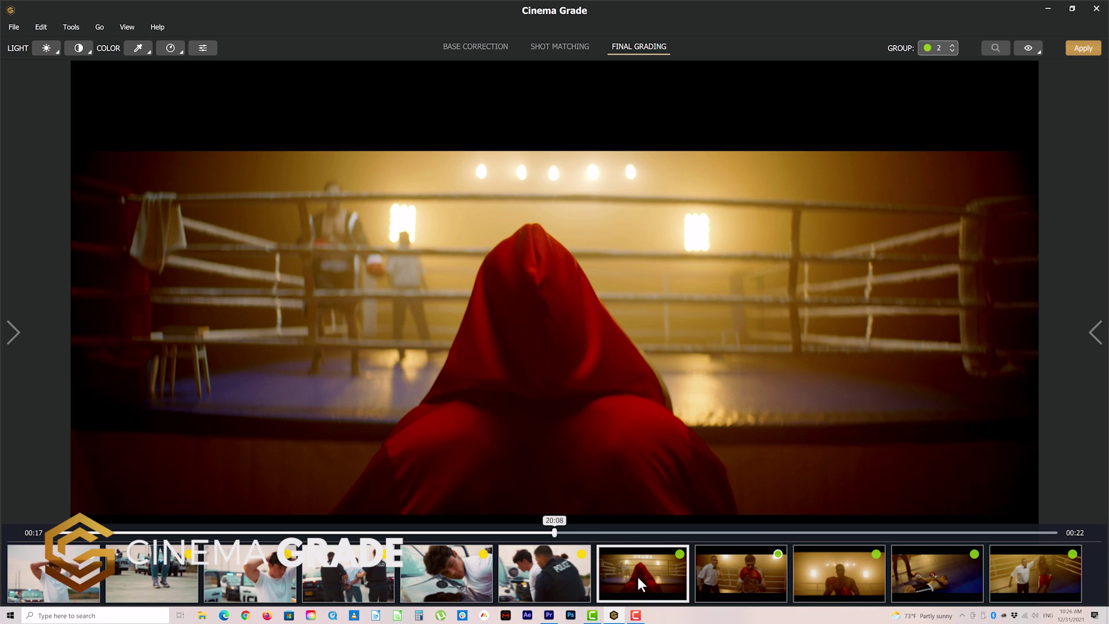
pyautogui.click(820, 580)
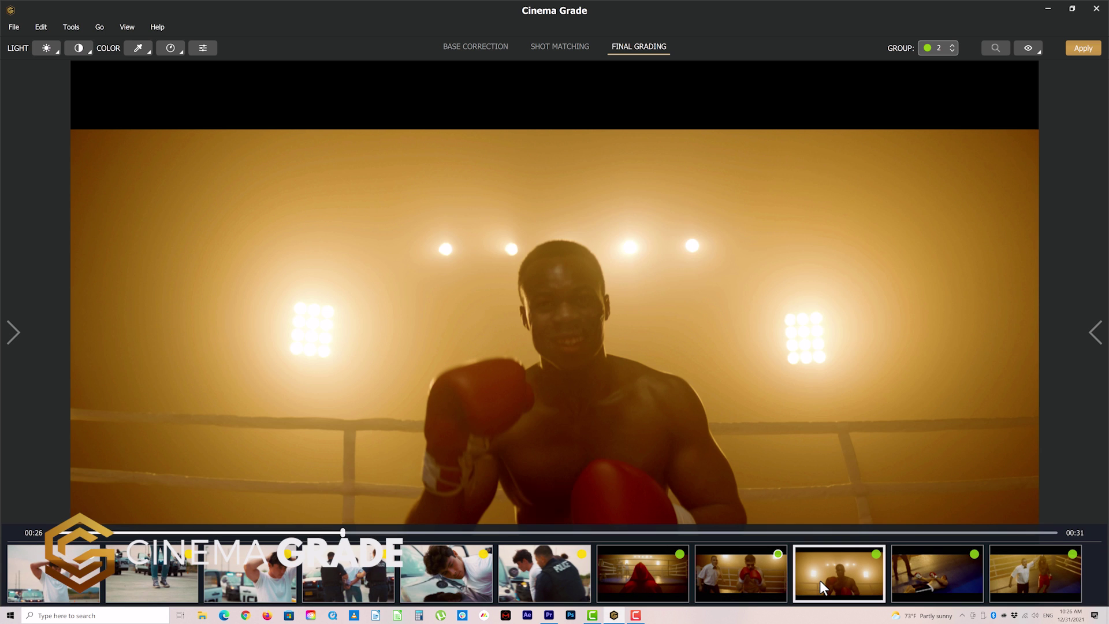
pyautogui.click(937, 577)
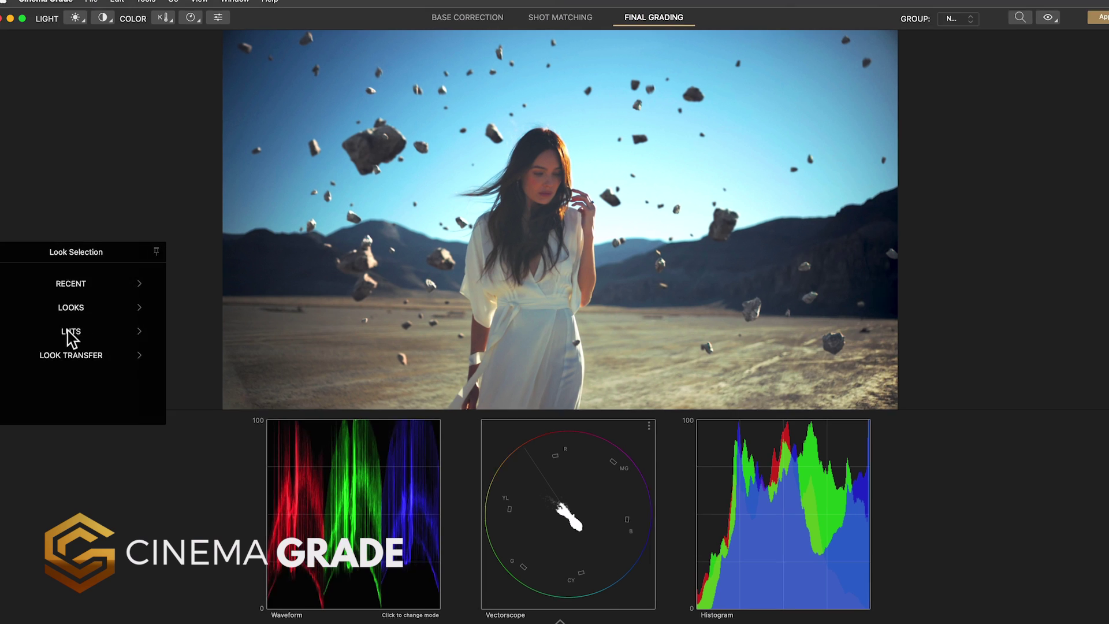
# Choose the CineLook LUT look and brighten the trumpet player shot
pyautogui.click(69, 334)
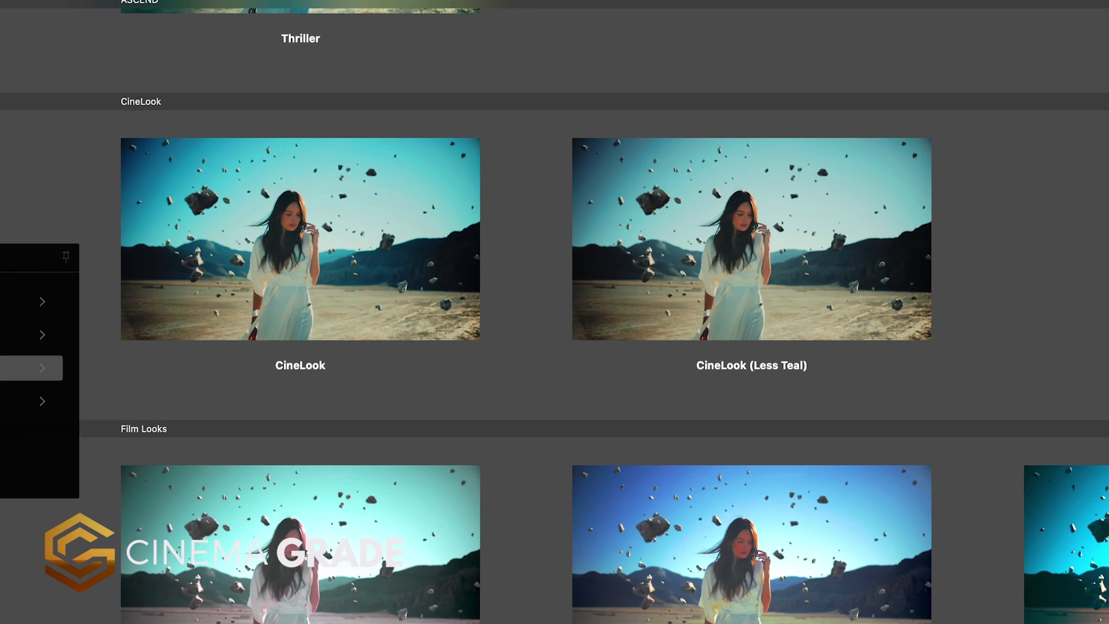
pyautogui.click(356, 237)
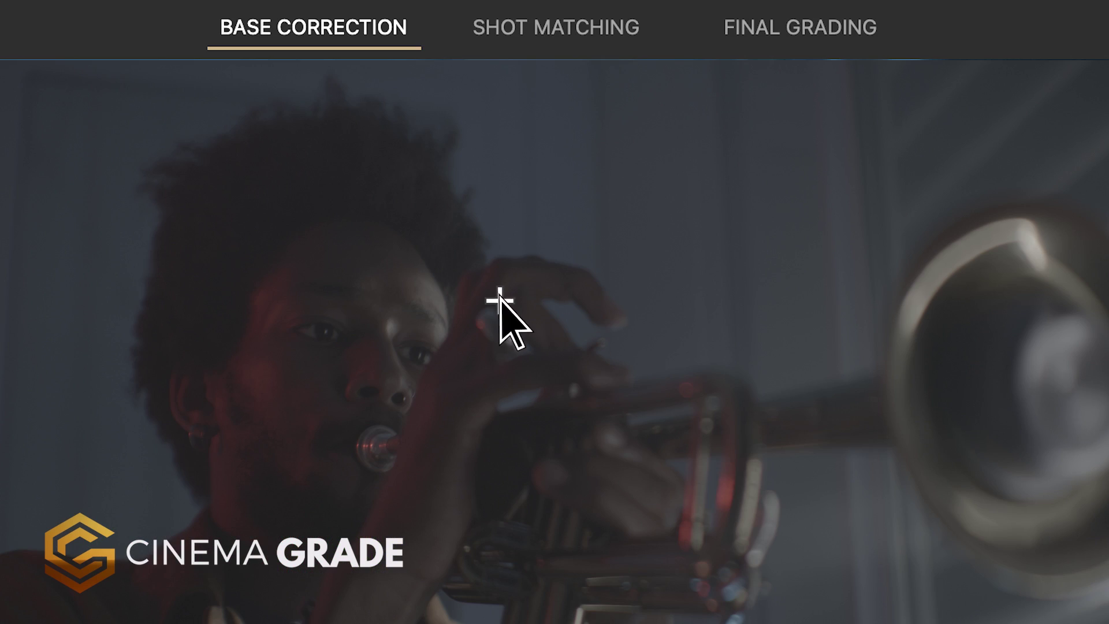
pyautogui.moveTo(500, 300); pyautogui.dragTo(500, 225)
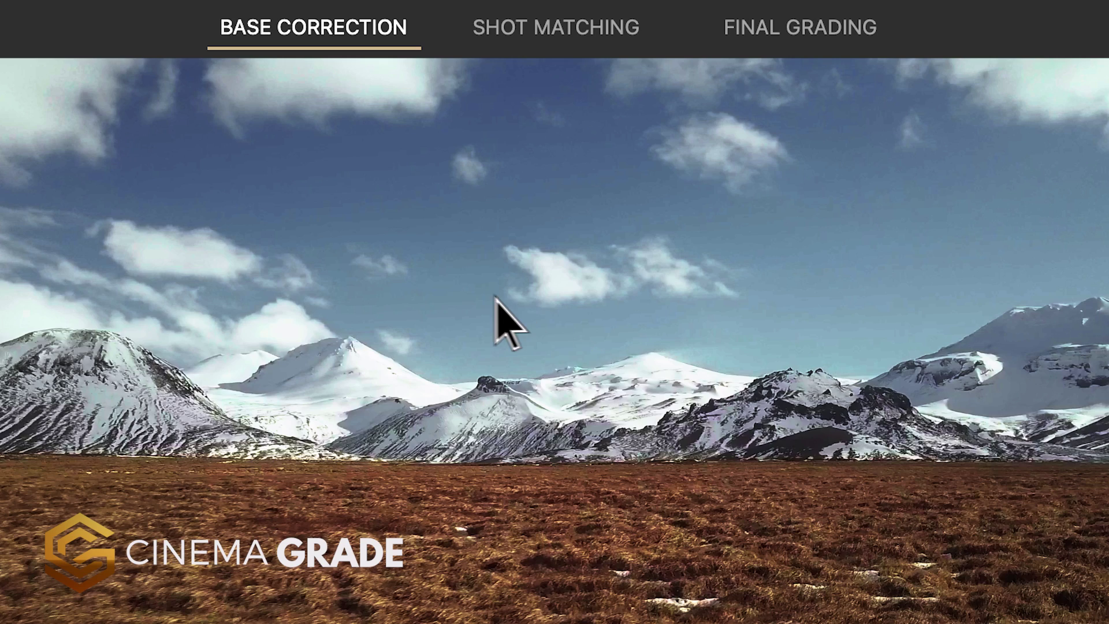